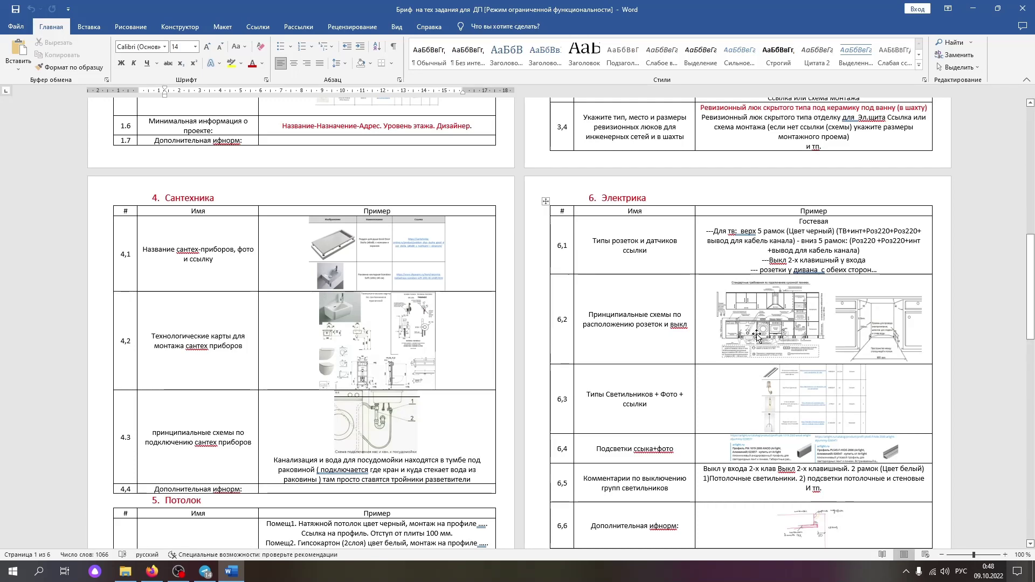
- Review the brief's example sections from plumbing and electrics through furniture, down to the checklist of supplied source materials
scroll(759, 334, "down", 2)
scroll(759, 334, "down", 5)
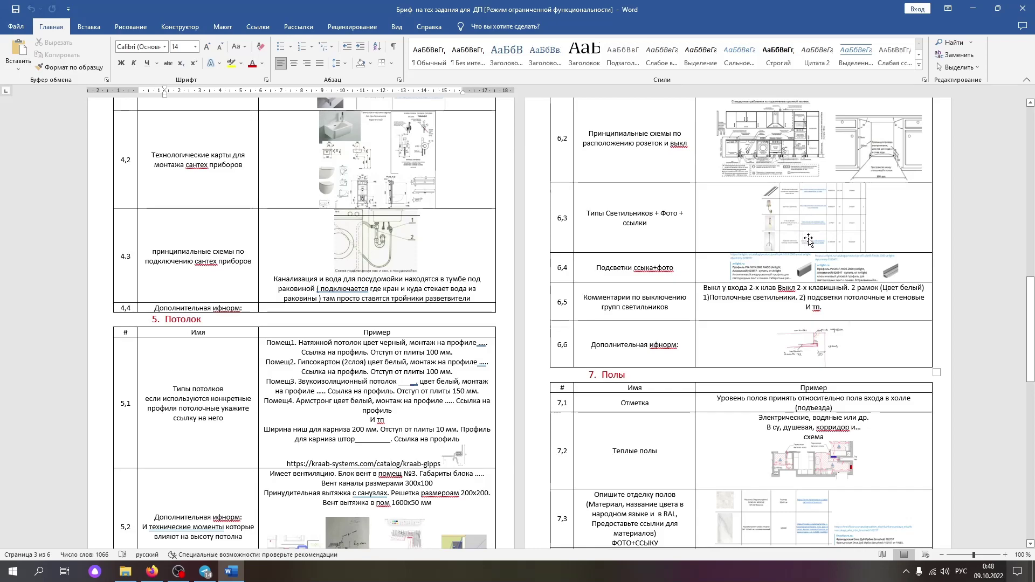
scroll(804, 250, "down", 3)
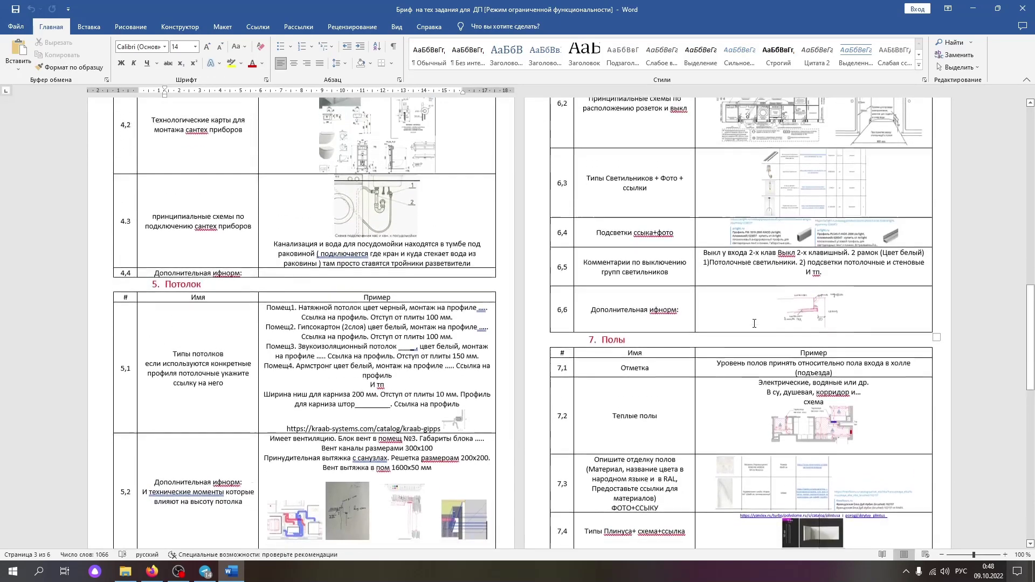
scroll(754, 324, "down", 3)
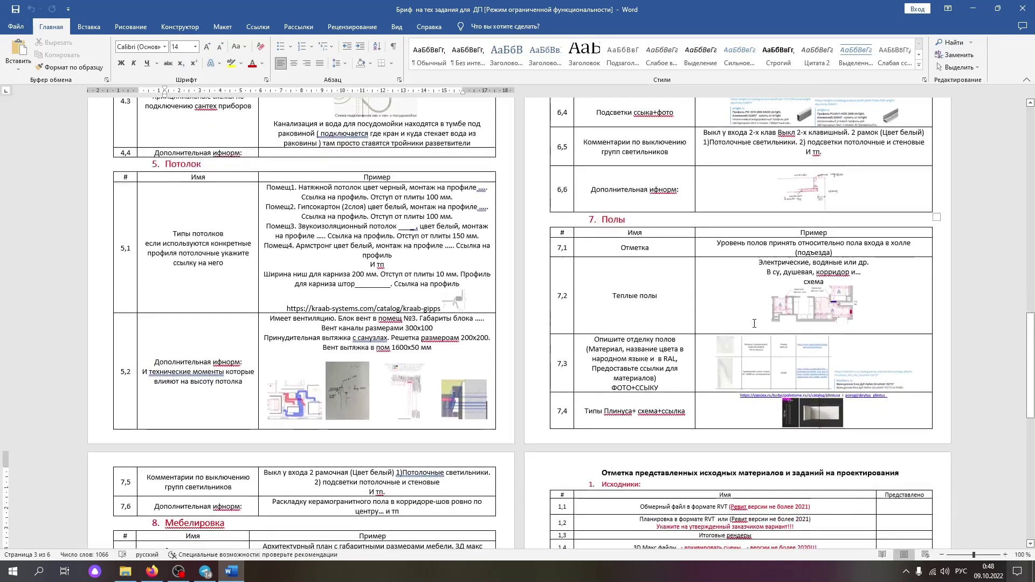
scroll(753, 324, "down", 2)
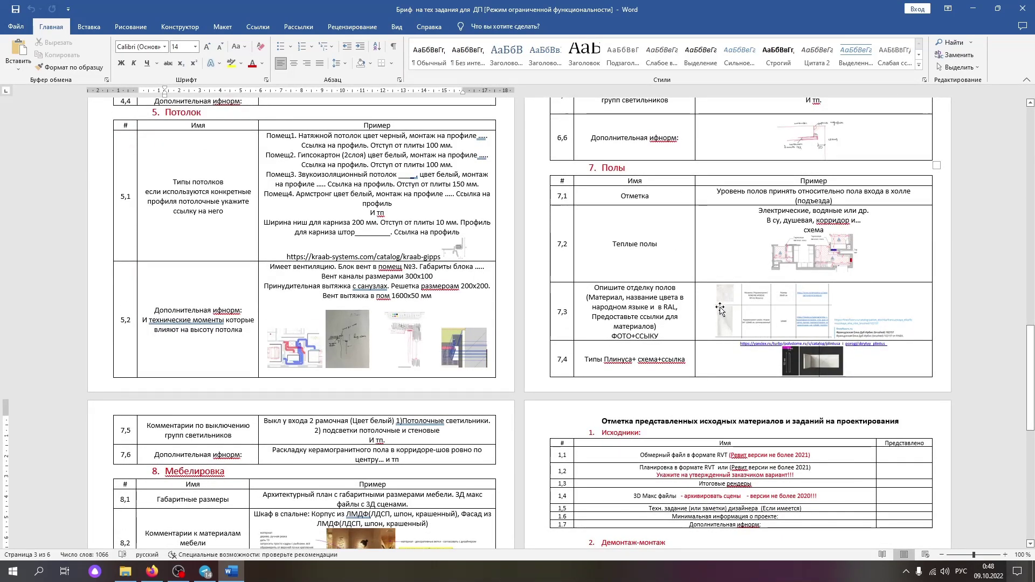
scroll(789, 372, "down", 5)
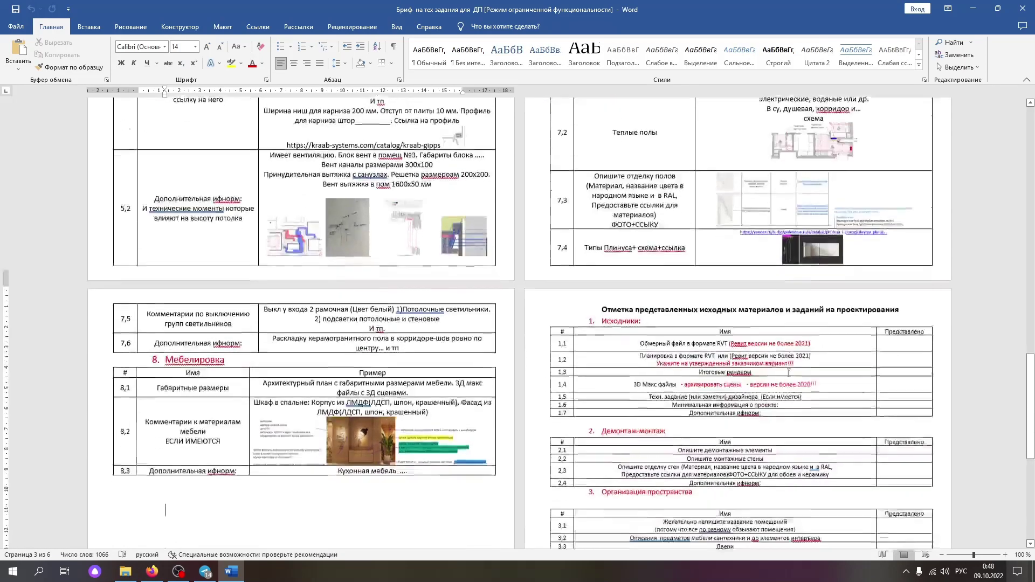
scroll(789, 372, "down", 4)
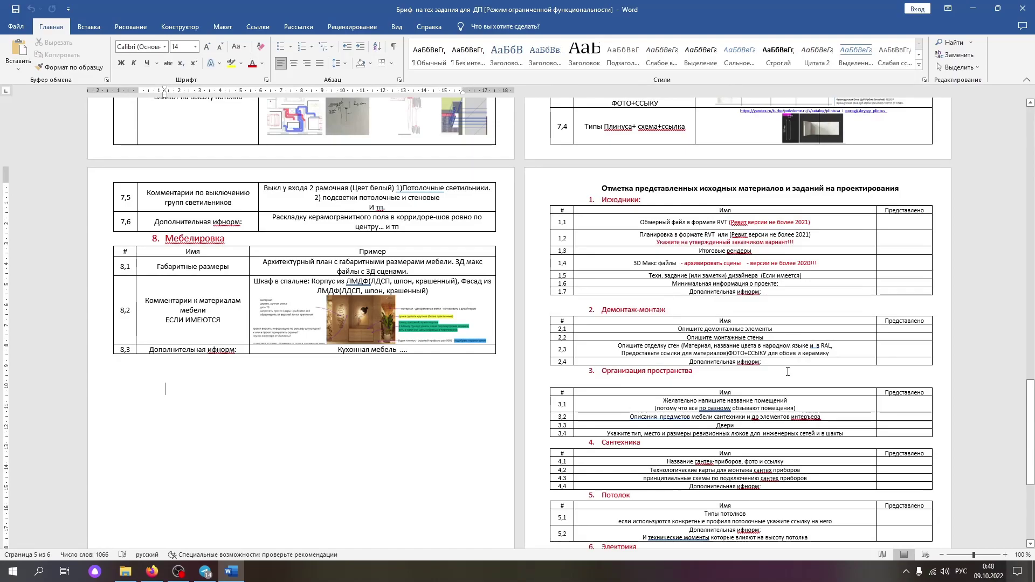
scroll(789, 367, "down", 5)
- Go back to the start of the brief and select its two-line title
scroll(792, 362, "up", 9)
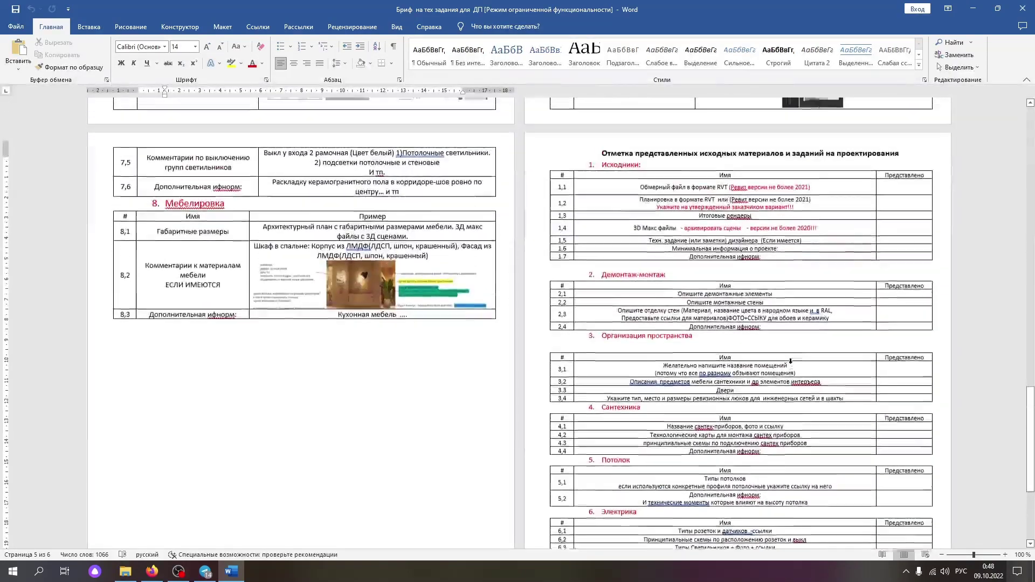
scroll(792, 362, "up", 20)
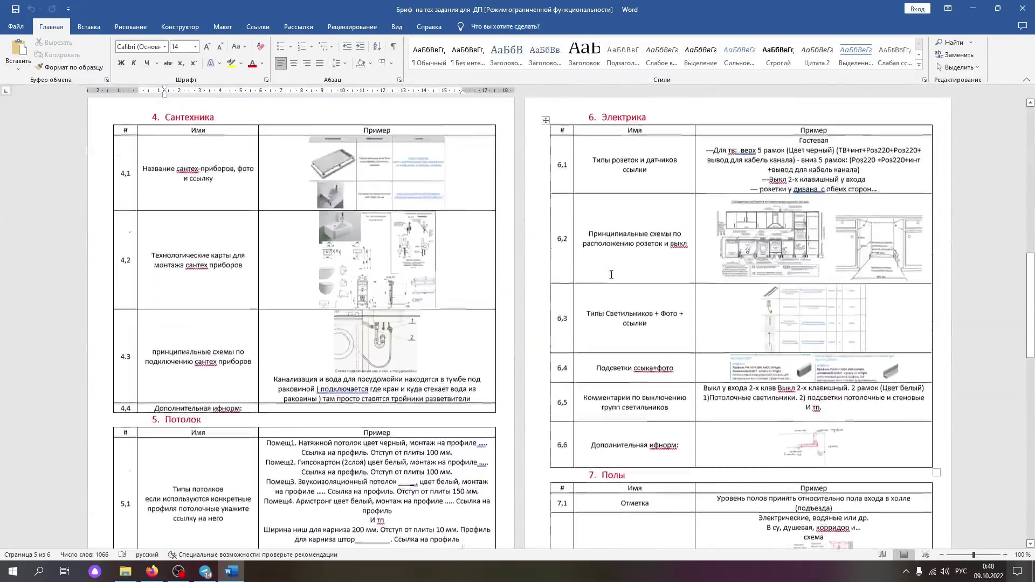
scroll(558, 284, "up", 8)
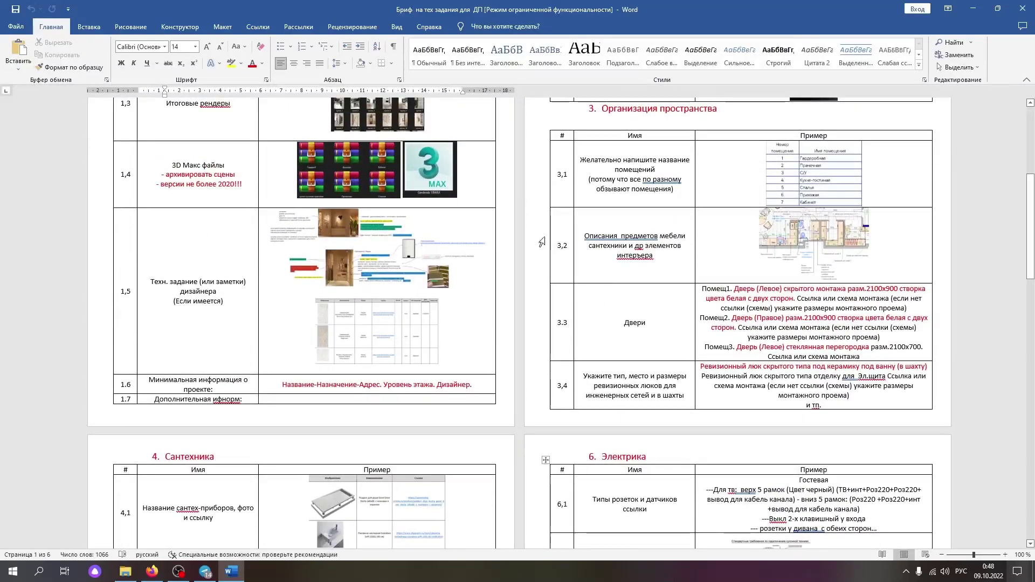
scroll(571, 323, "up", 10)
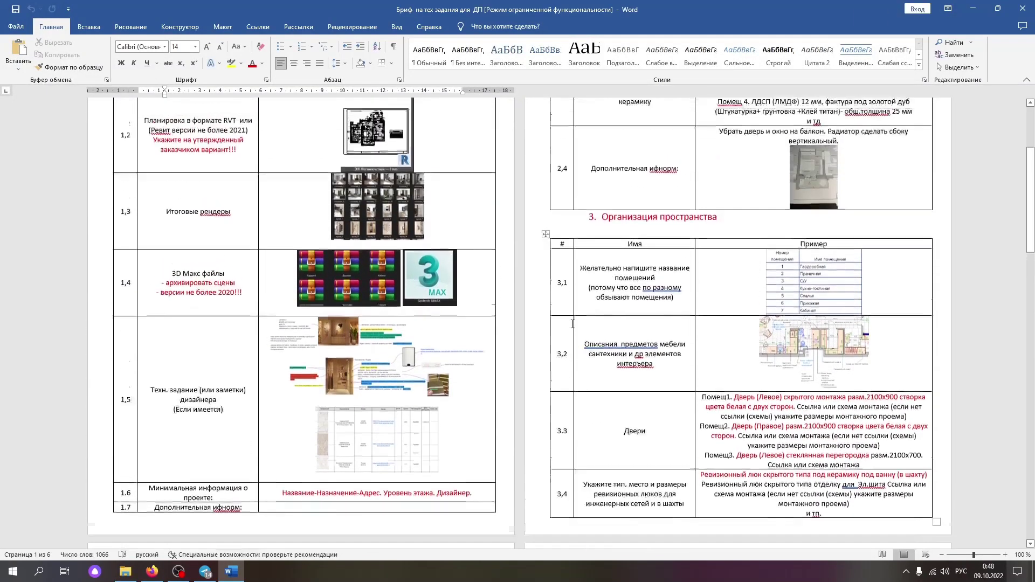
scroll(571, 324, "up", 1)
left_click_drag(281, 133, 382, 156)
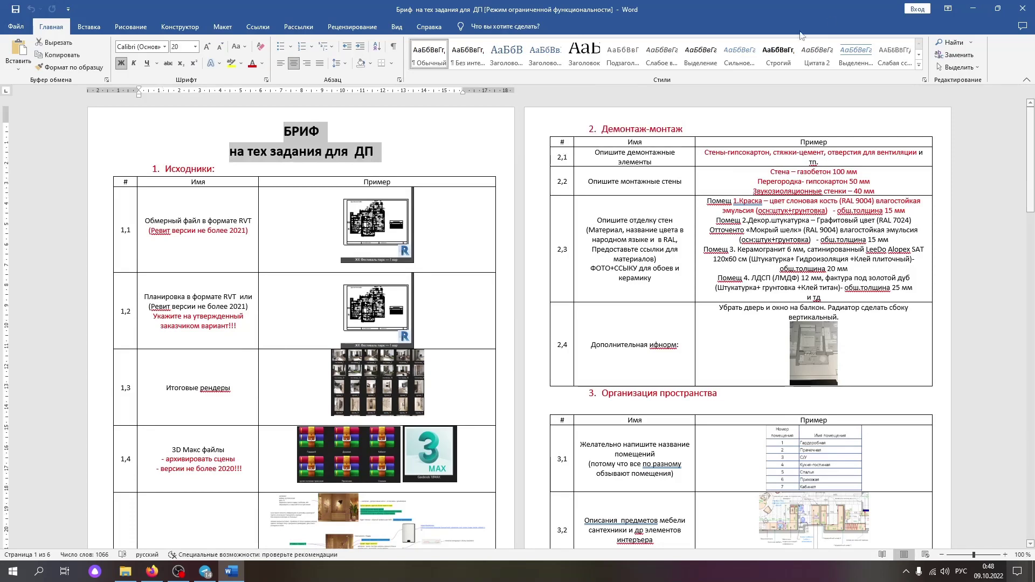
- Switch to File Explorer and look through the 05. West garden project folder inside 02. Студии Brits.design
left_click(973, 8)
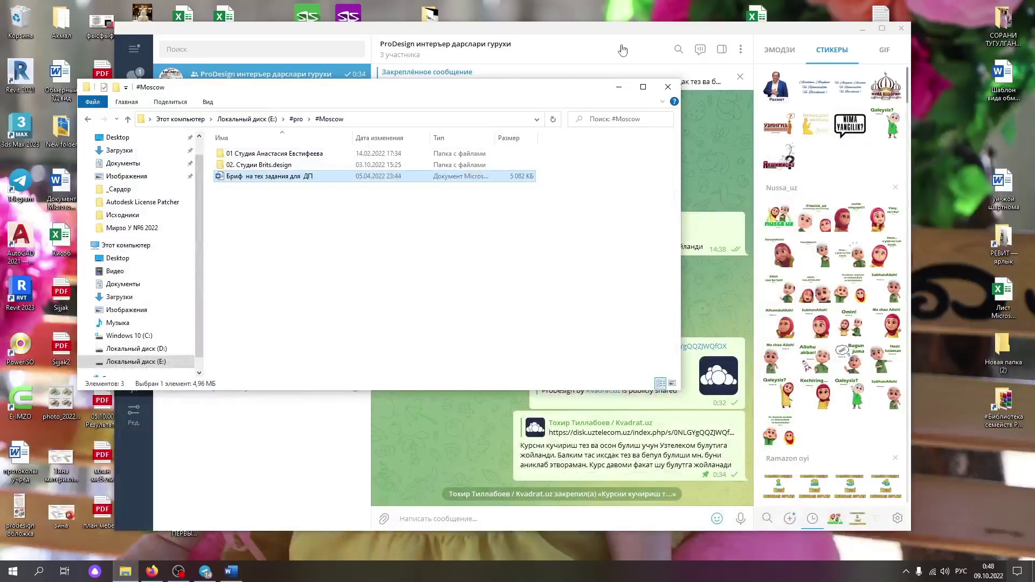
double_click(258, 165)
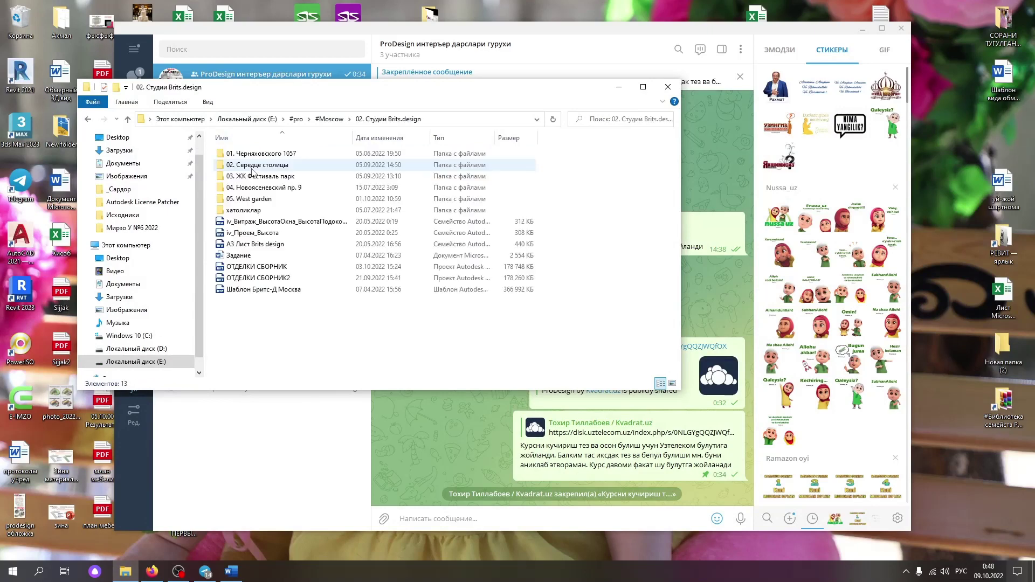
double_click(260, 199)
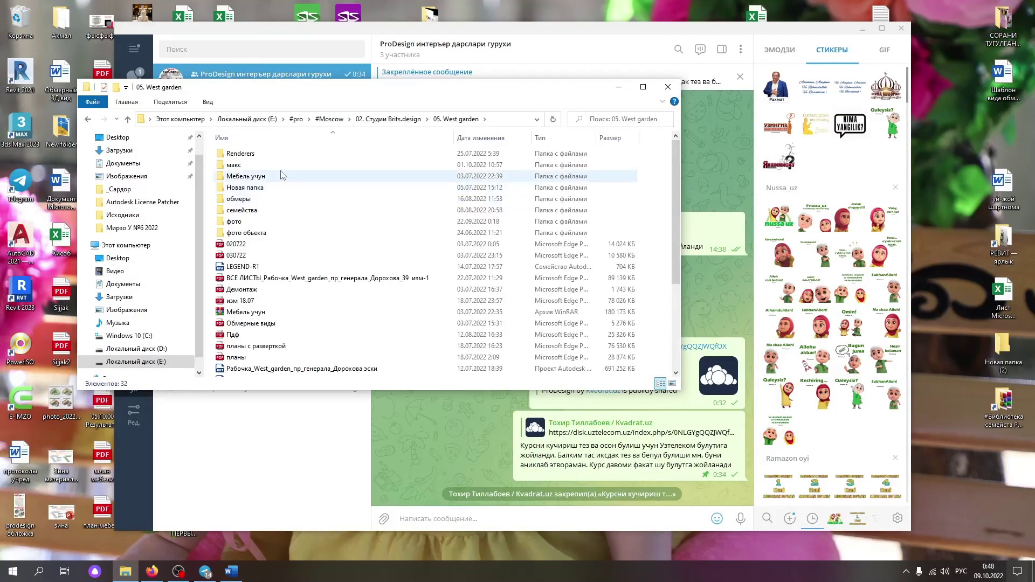
scroll(291, 280, "down", 4)
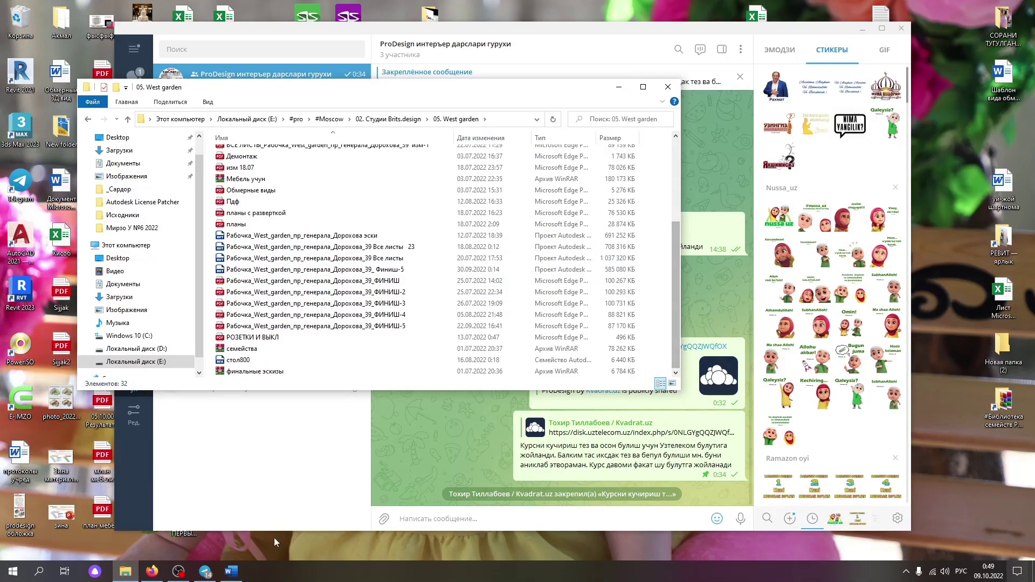
- Switch to Firefox and download задание West garden.xlsx from the Задание folder on Uztelecom Disk
left_click(152, 572)
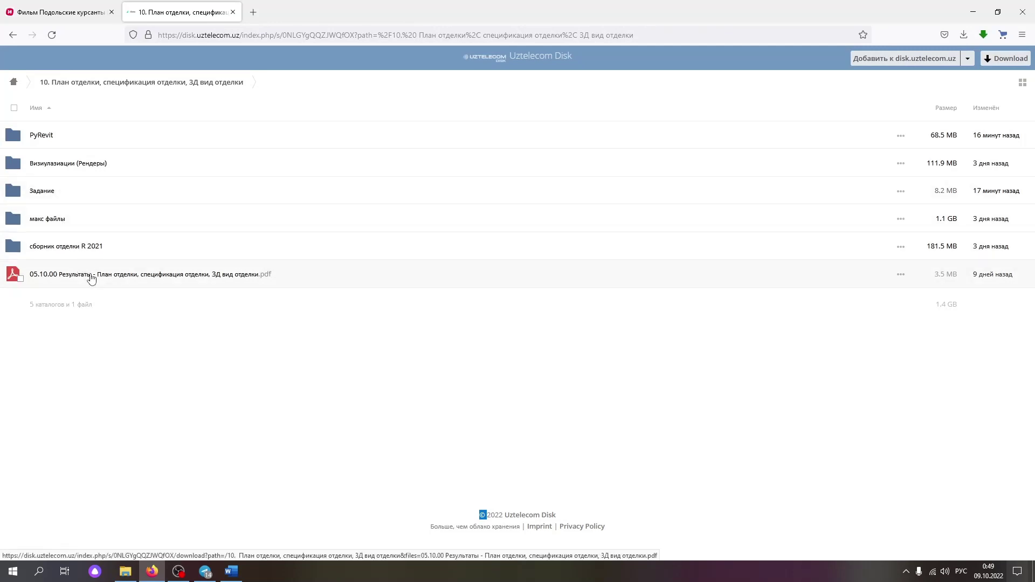
left_click(44, 191)
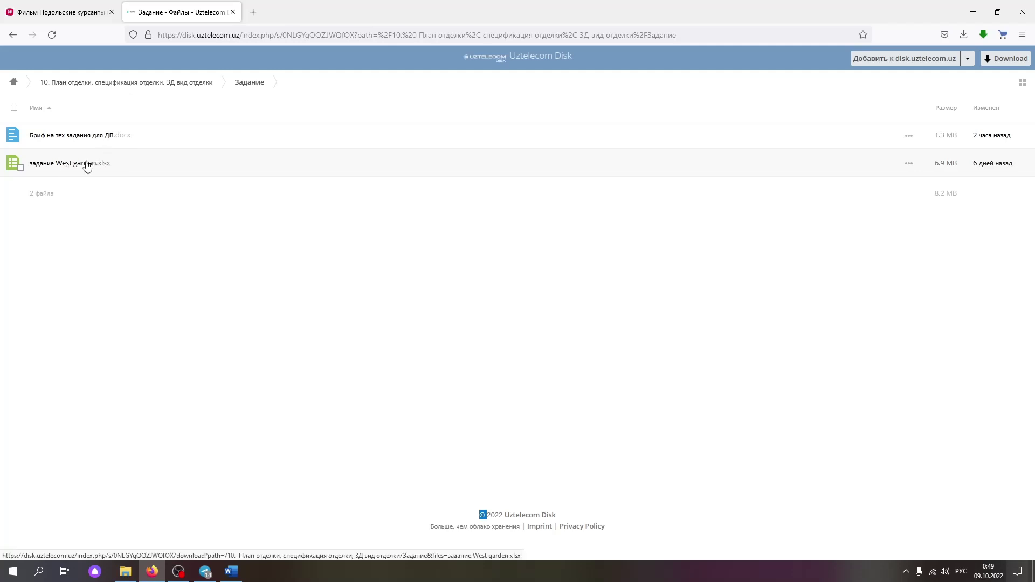
left_click(74, 168)
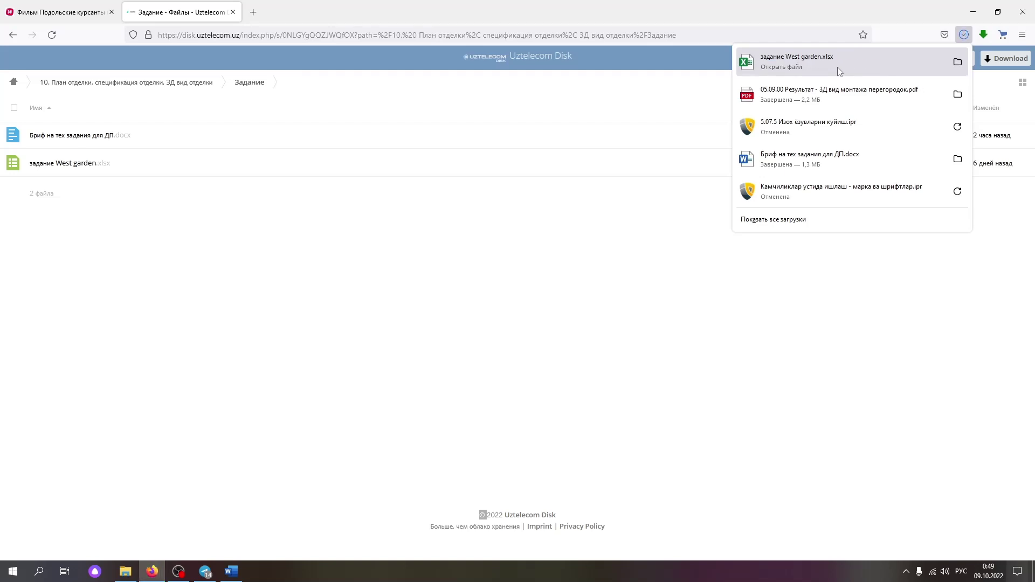
- Open the downloaded задание West garden.xlsx in Excel and enable editing
left_click(839, 71)
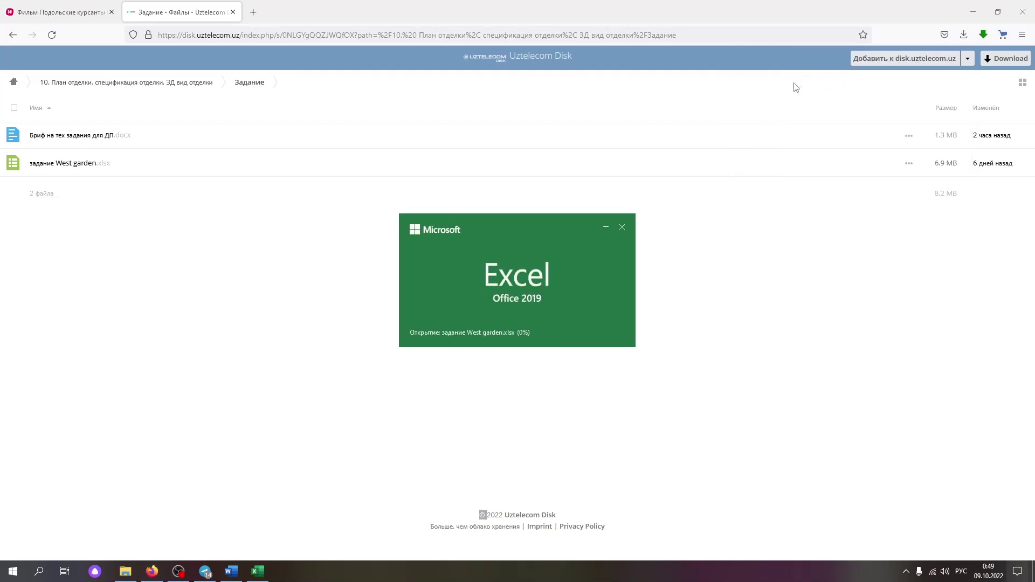
scroll(474, 284, "up", 10)
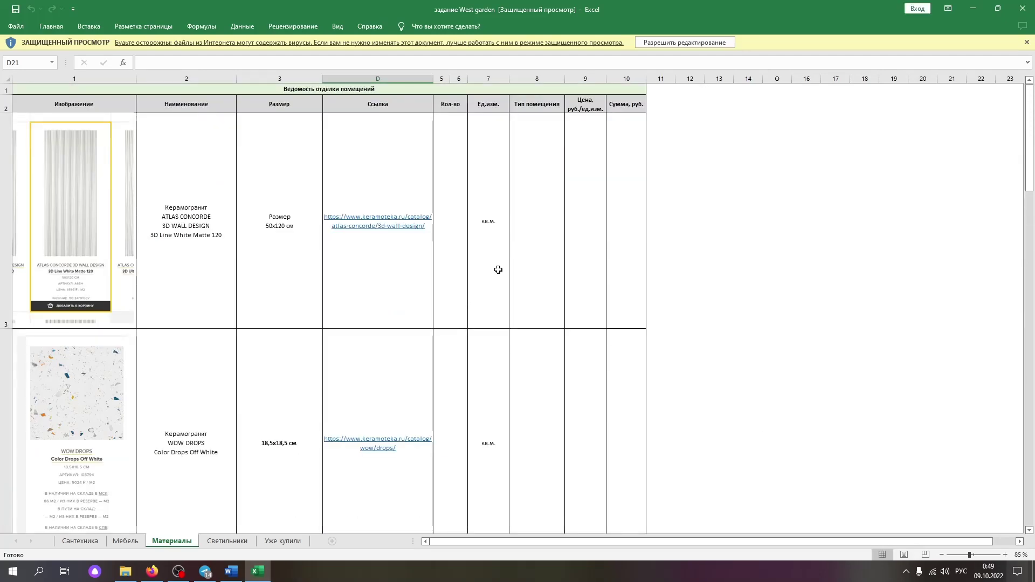
left_click(685, 42)
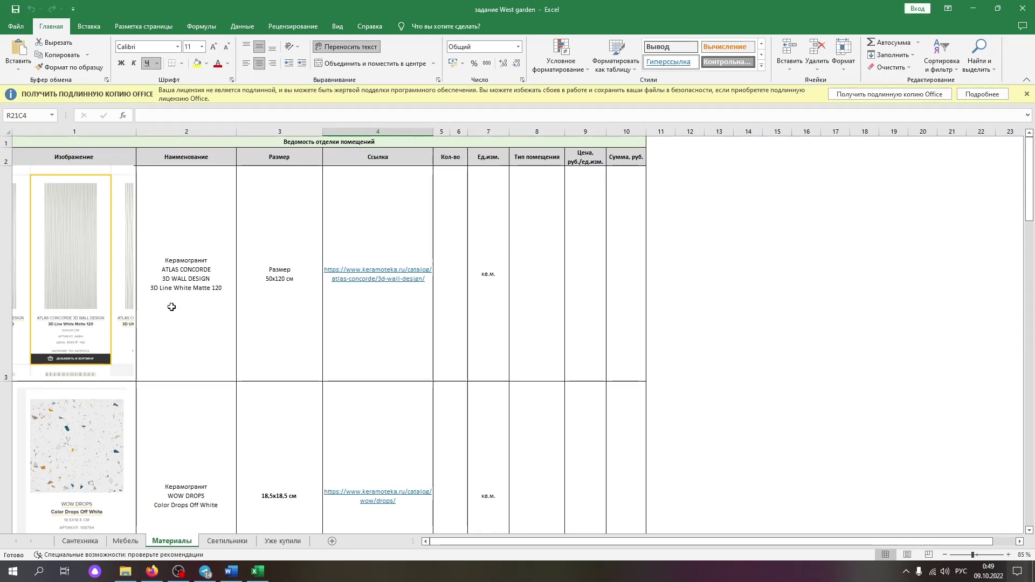
- On the Сантехника sheet, shift the shower tray picture slightly so it overlaps the name column
scroll(348, 423, "down", 2)
scroll(349, 423, "down", 2)
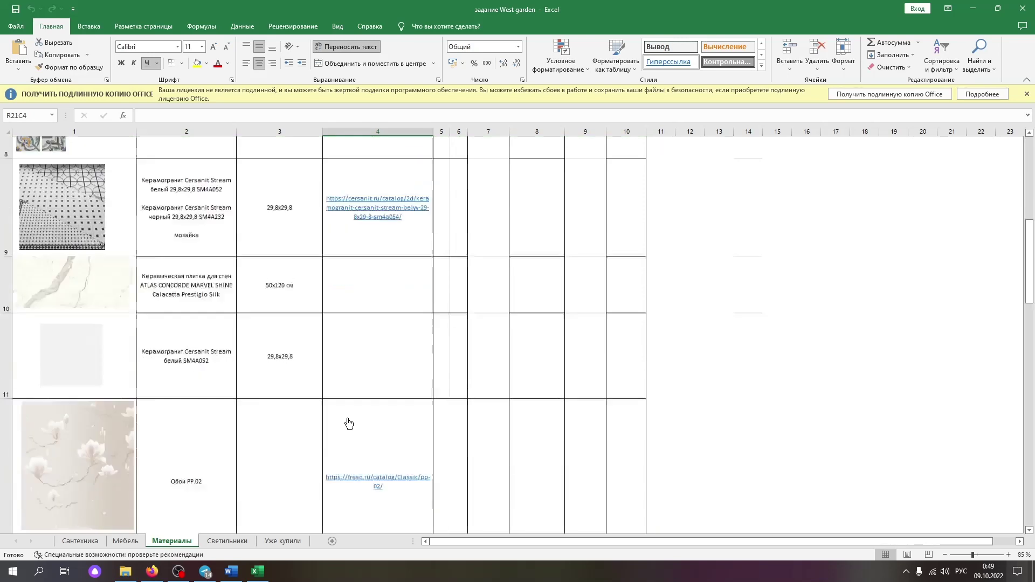
left_click(81, 541)
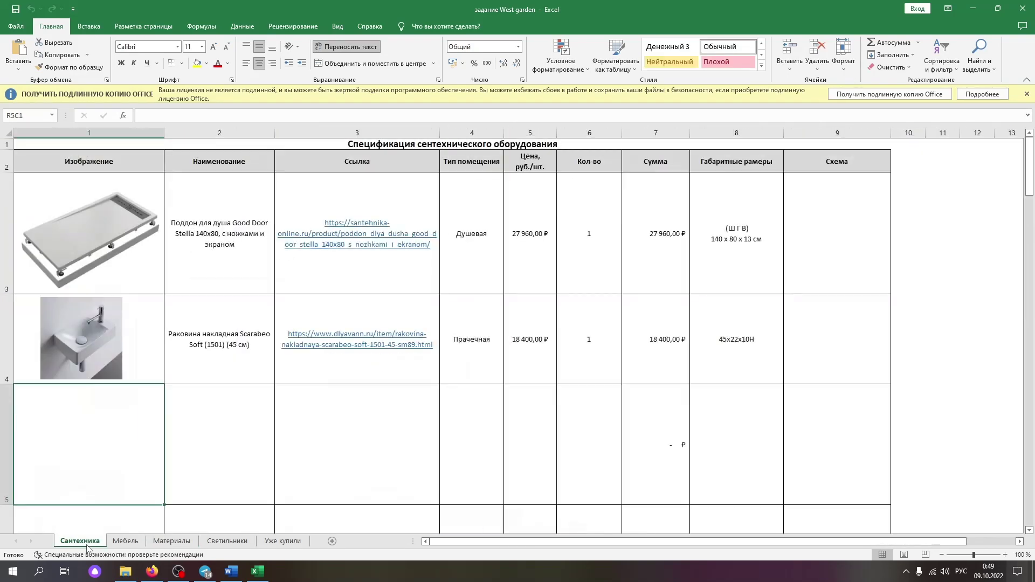
left_click_drag(141, 210, 165, 186)
- View the Мебель sheet and examine the finish materials, sizes and links listed on the Материалы sheet
left_click(125, 541)
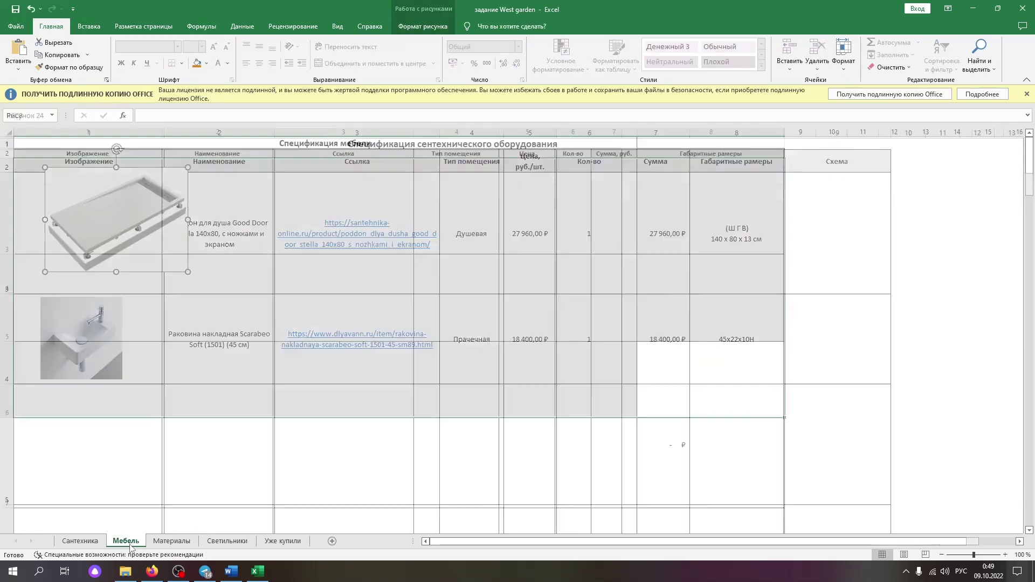
left_click(172, 542)
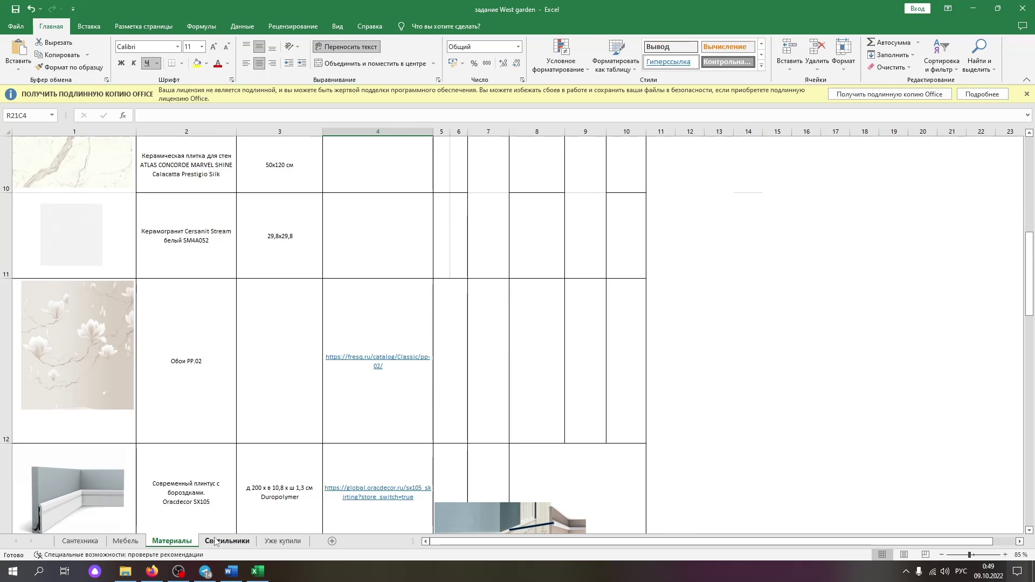
scroll(222, 397, "up", 3)
scroll(222, 397, "down", 5)
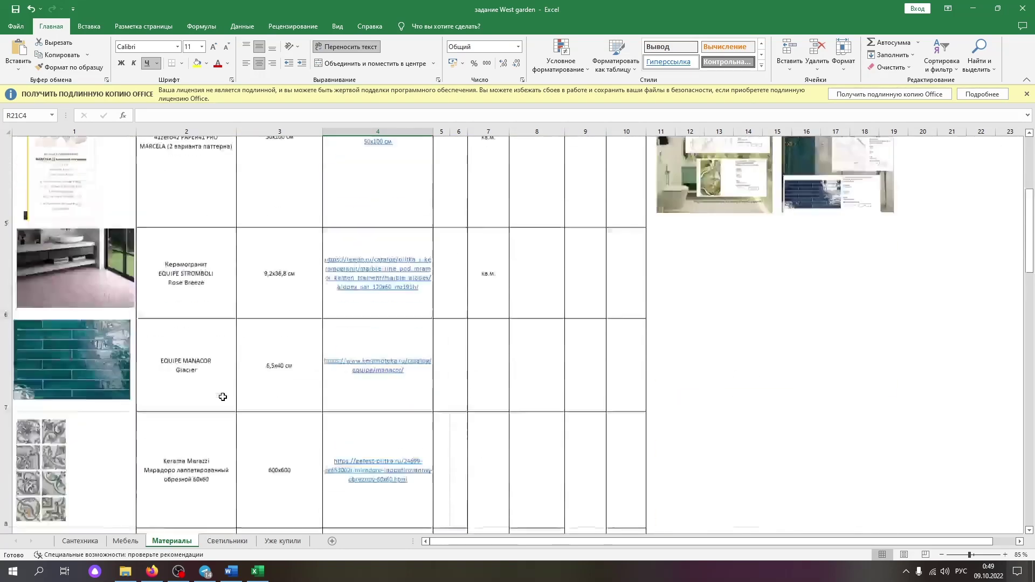
scroll(223, 397, "up", 6)
scroll(223, 397, "down", 10)
scroll(402, 423, "down", 1)
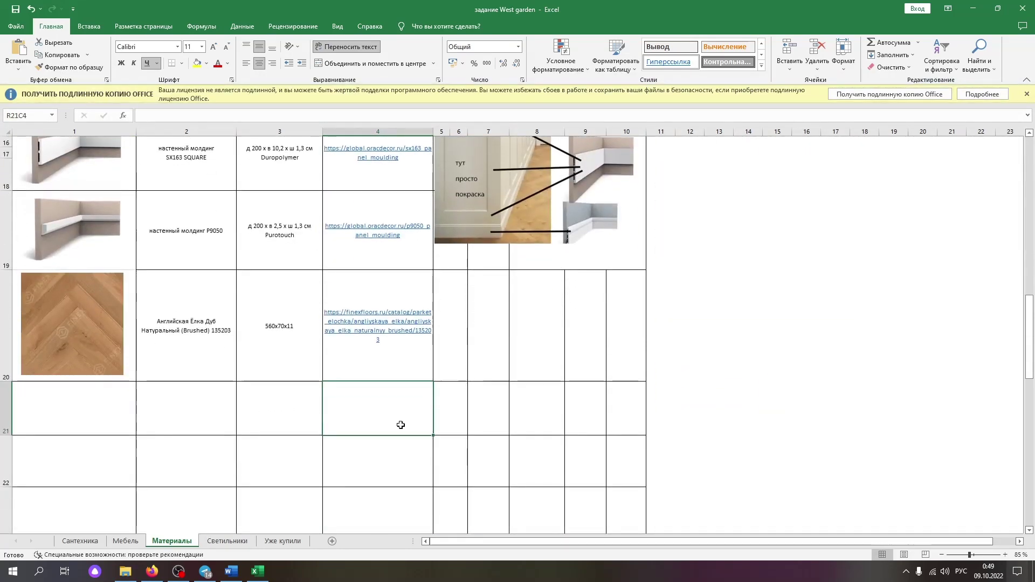
scroll(412, 317, "up", 6)
scroll(212, 340, "down", 10)
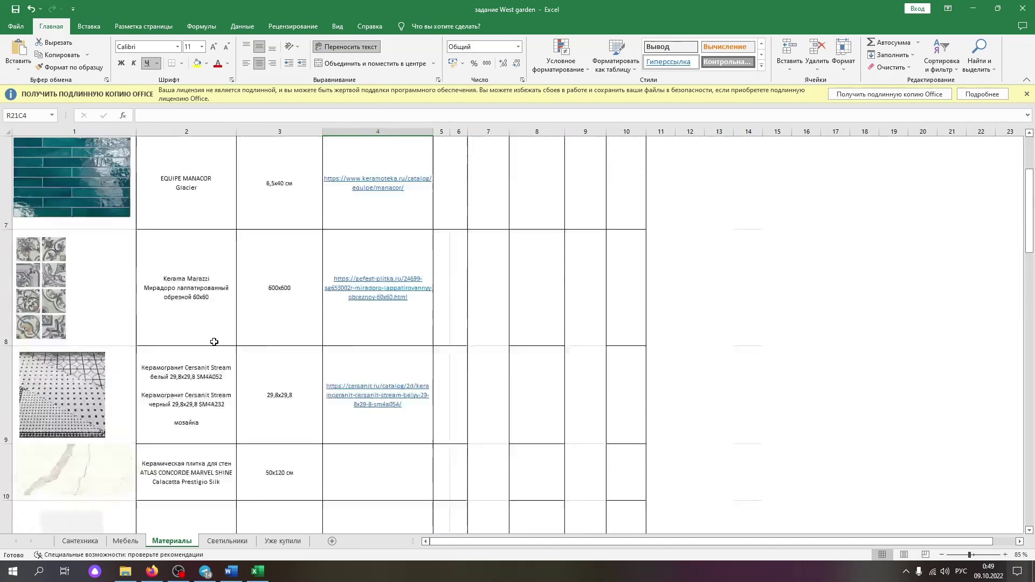
- Look through the luminaire list on the Светильники sheet
left_click(218, 541)
scroll(232, 479, "down", 10)
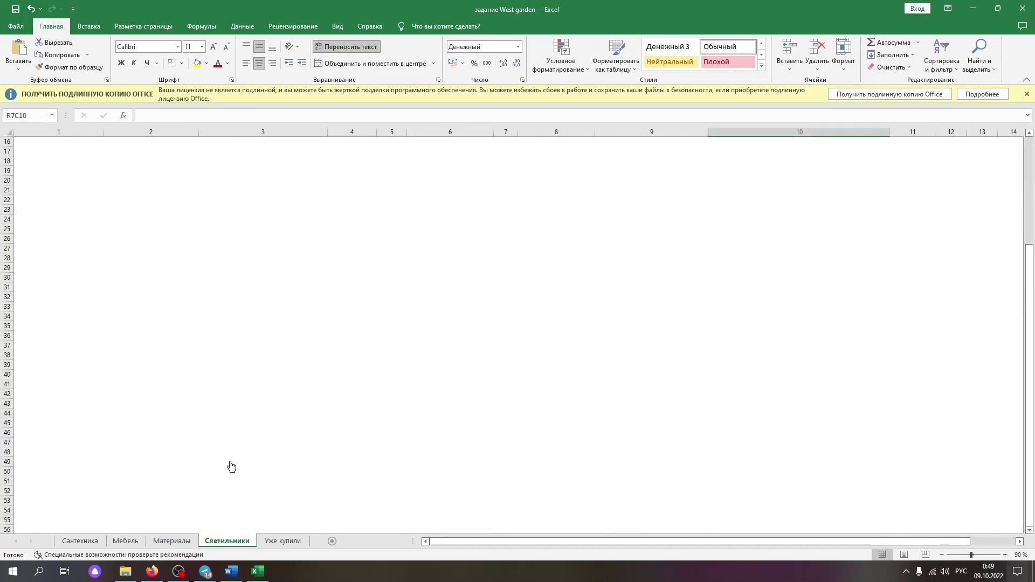
scroll(231, 466, "up", 10)
scroll(266, 442, "down", 1)
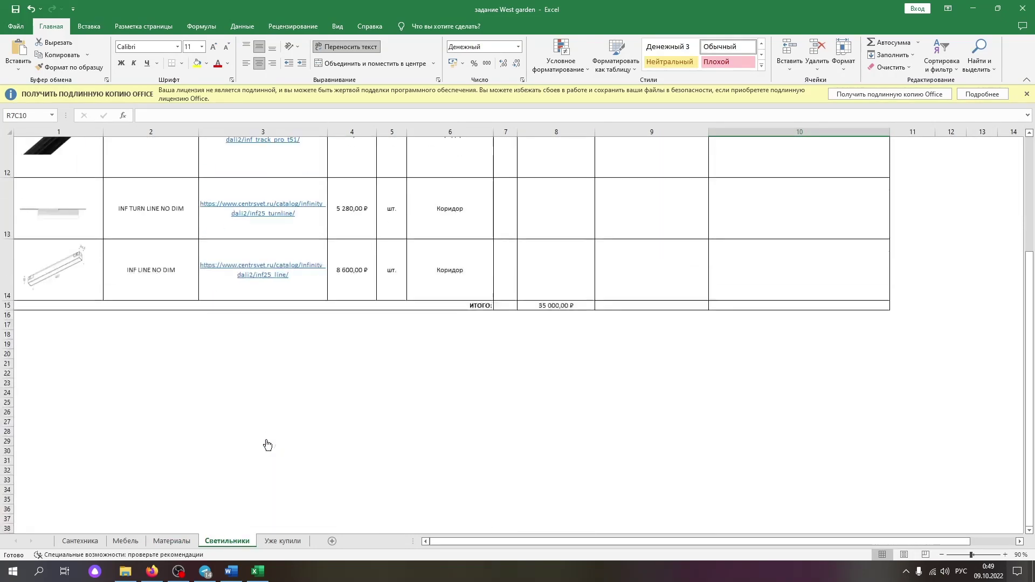
- On the Уже купили sheet, dismiss the licence notice and select the purchased fridge, TV and TV unit names with their dimensions
left_click(283, 542)
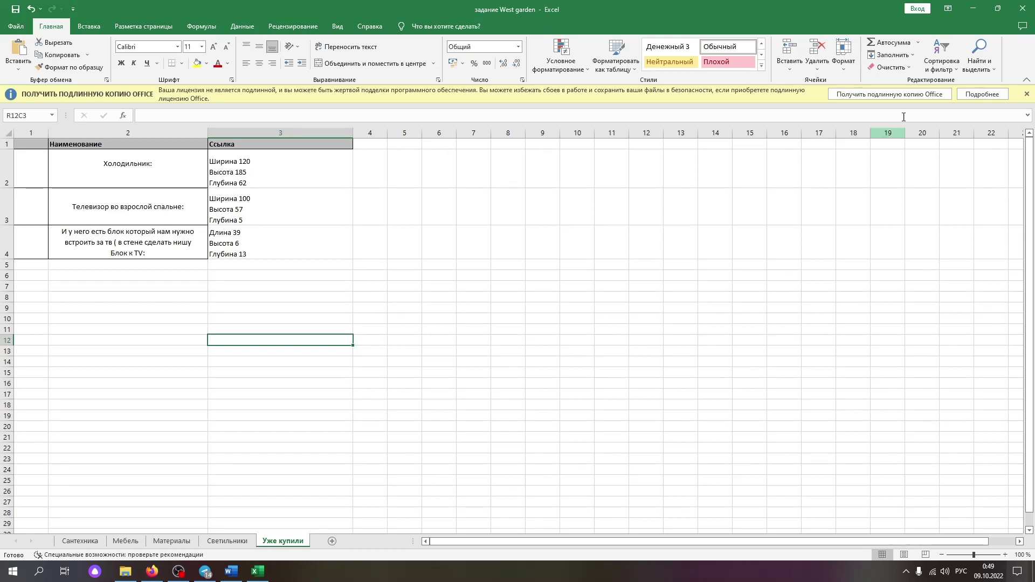
left_click(1027, 94)
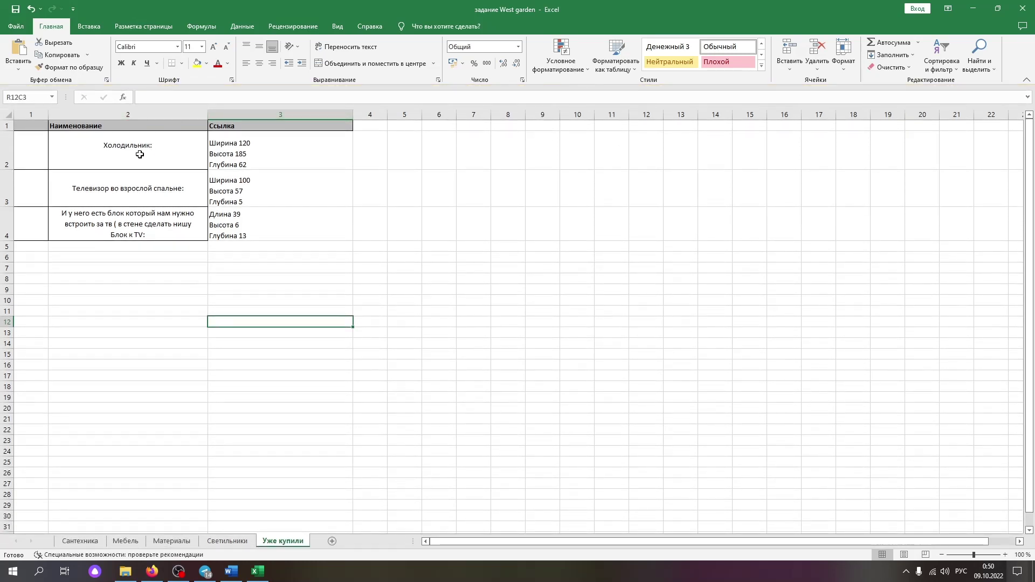
left_click_drag(138, 154, 261, 230)
left_click(164, 279)
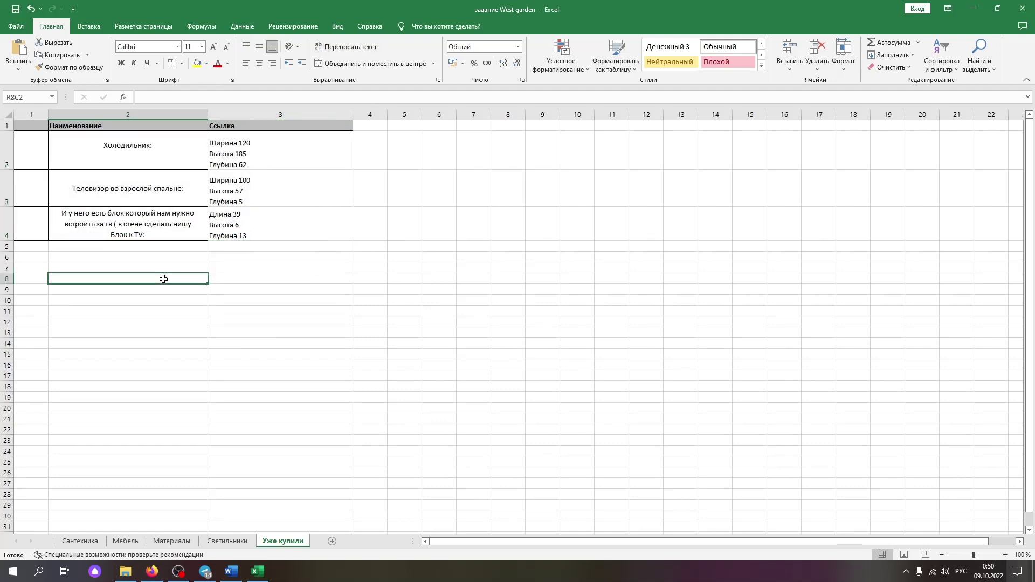
left_click_drag(132, 154, 241, 220)
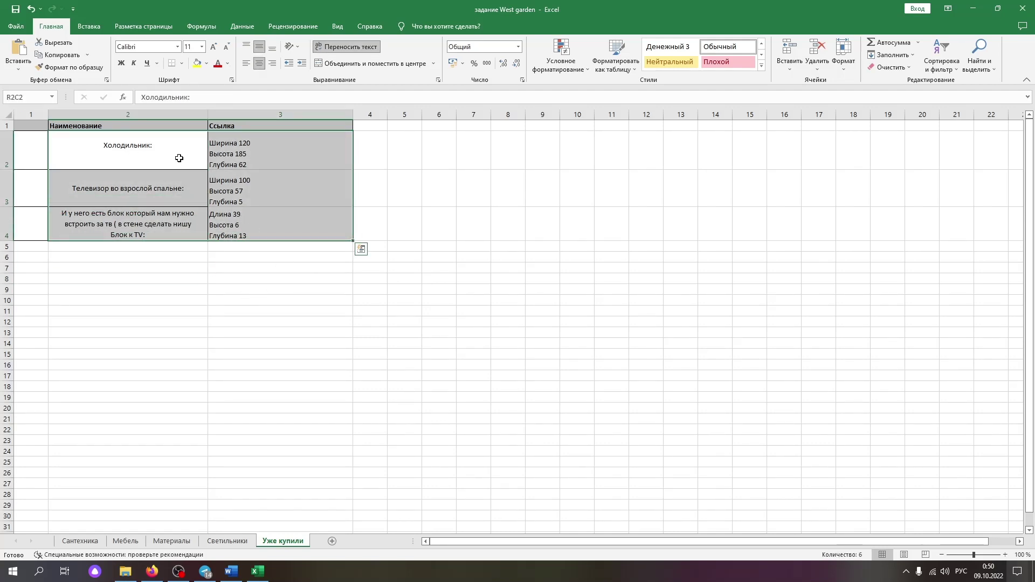
left_click_drag(172, 156, 262, 226)
- Open the supplier link for the ATLAS CONCORDE 3D Line White Matte 120 tile from the Материалы sheet and browse the collection
left_click(171, 541)
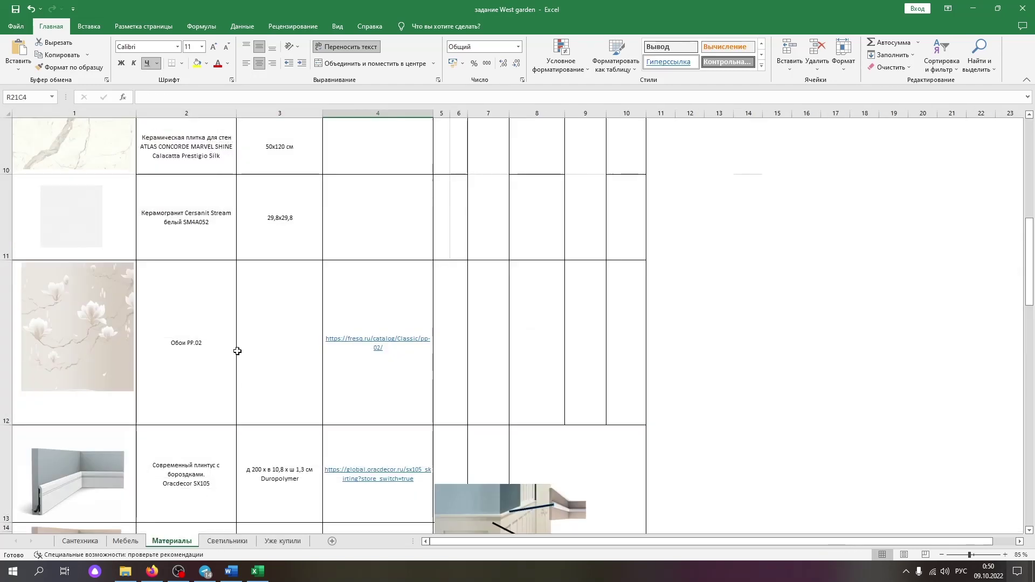
scroll(237, 351, "up", 3)
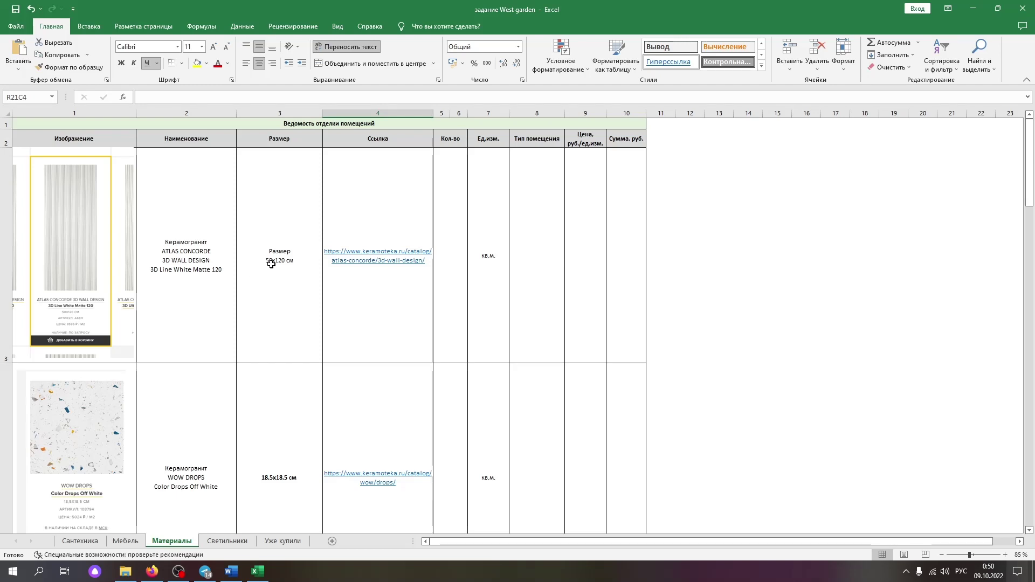
left_click(360, 255)
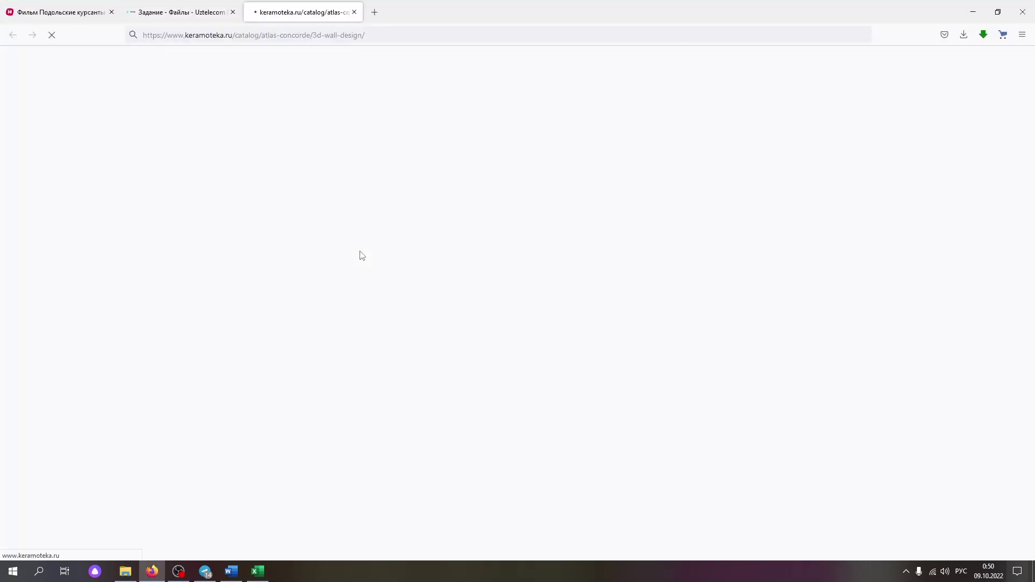
scroll(409, 283, "down", 3)
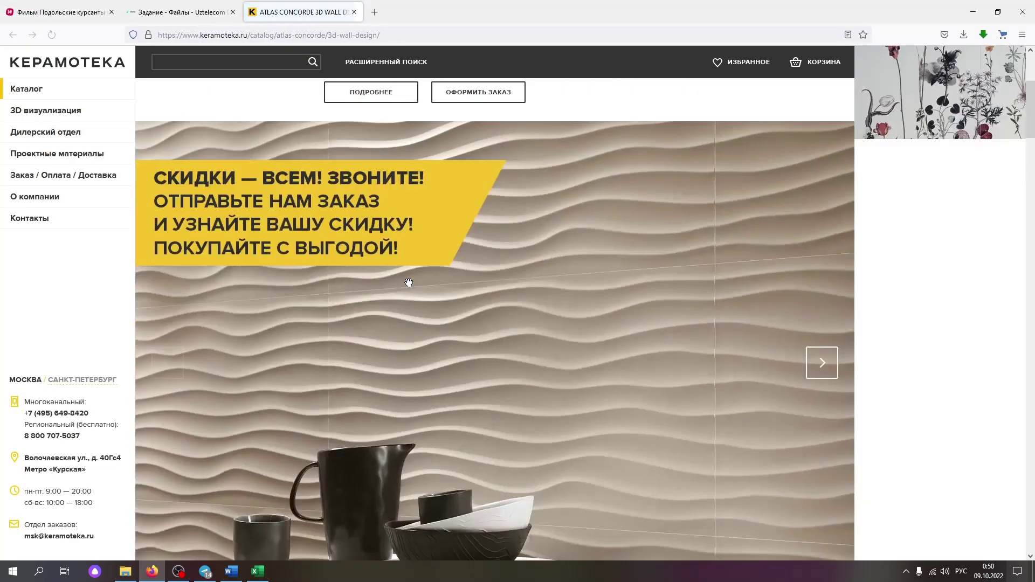
scroll(408, 283, "down", 12)
scroll(407, 293, "down", 5)
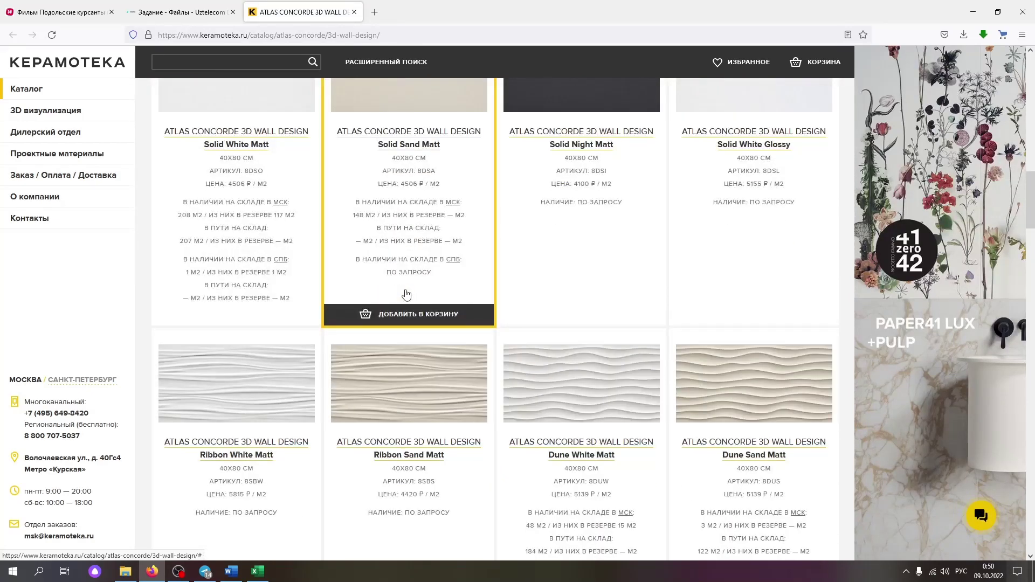
scroll(408, 294, "down", 8)
left_click(204, 15)
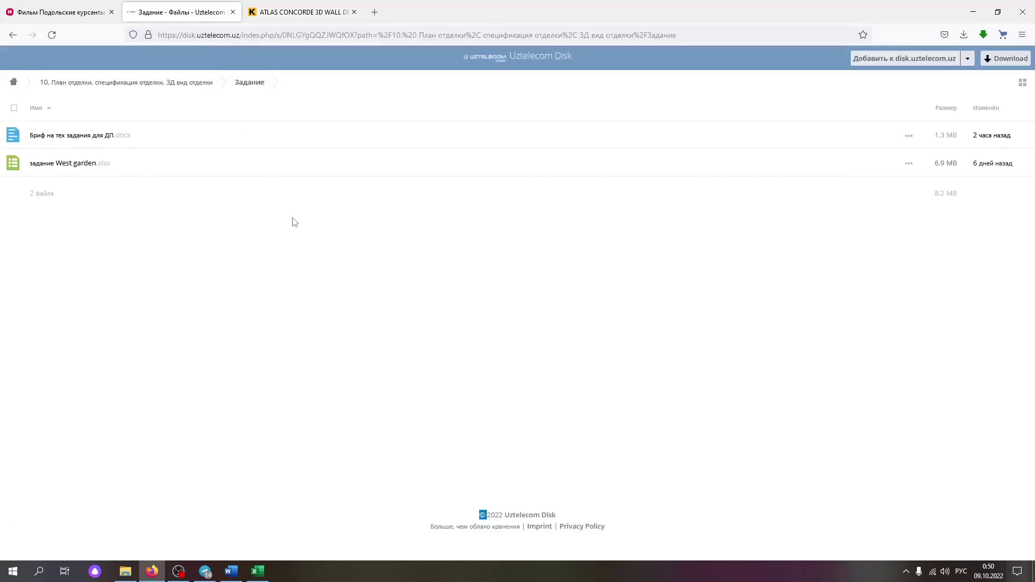
left_click(280, 12)
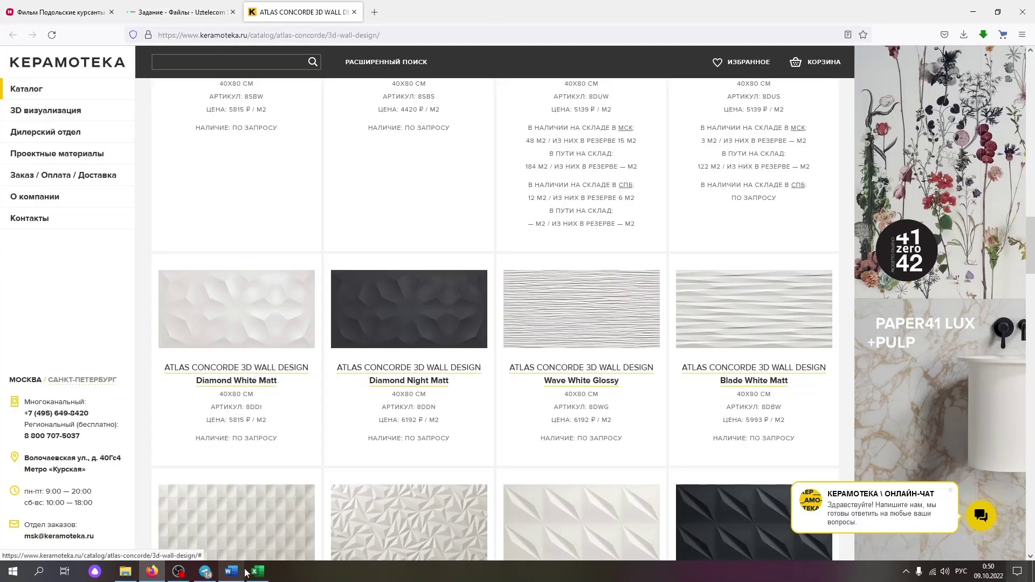
left_click(260, 571)
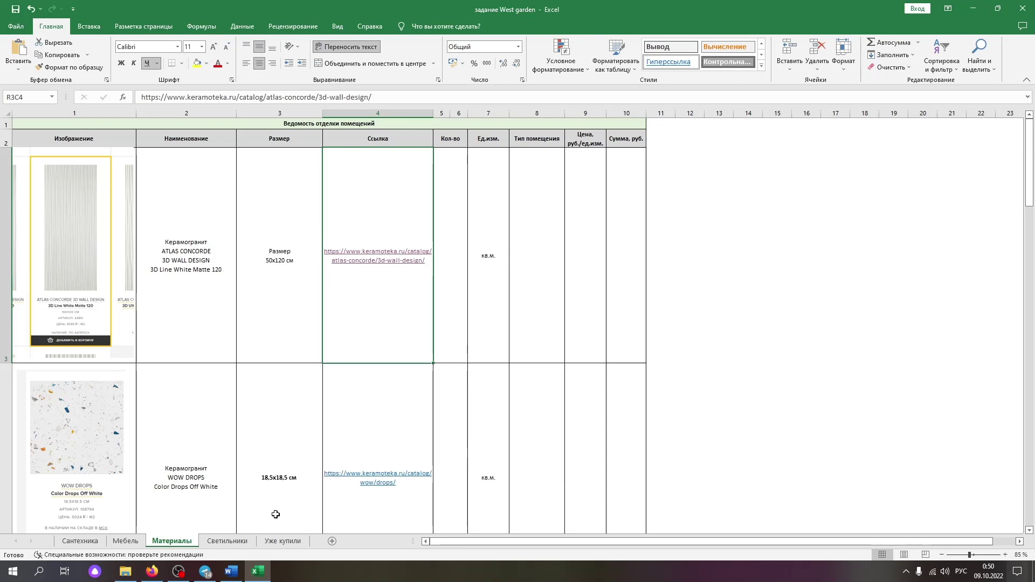
left_click(205, 572)
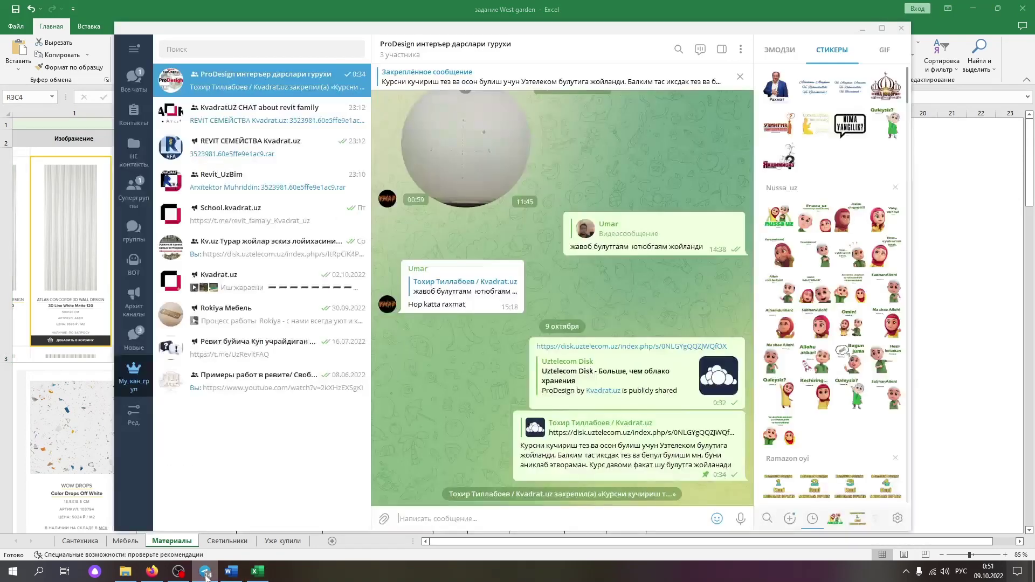
left_click(247, 573)
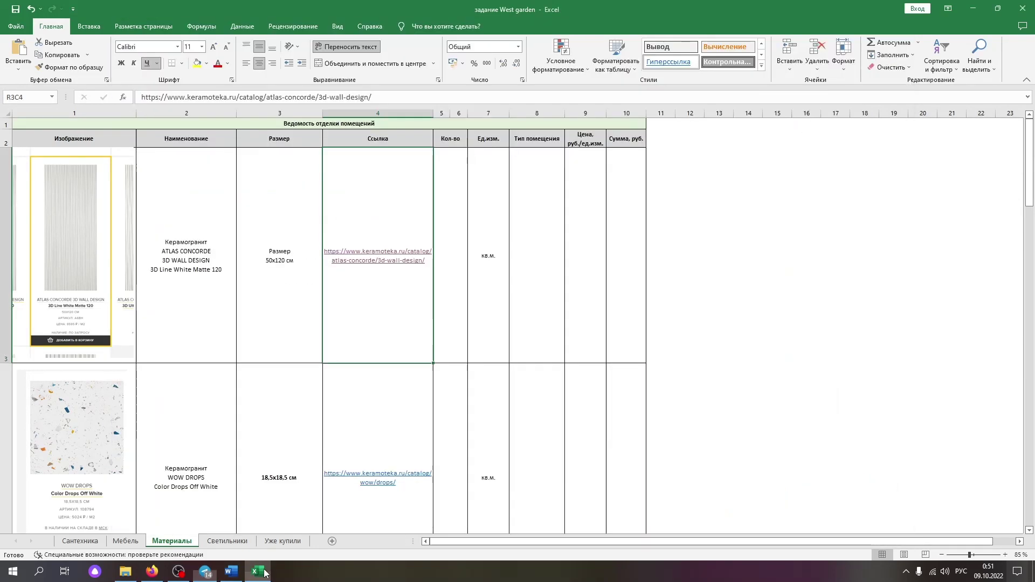
left_click(206, 575)
left_click(208, 572)
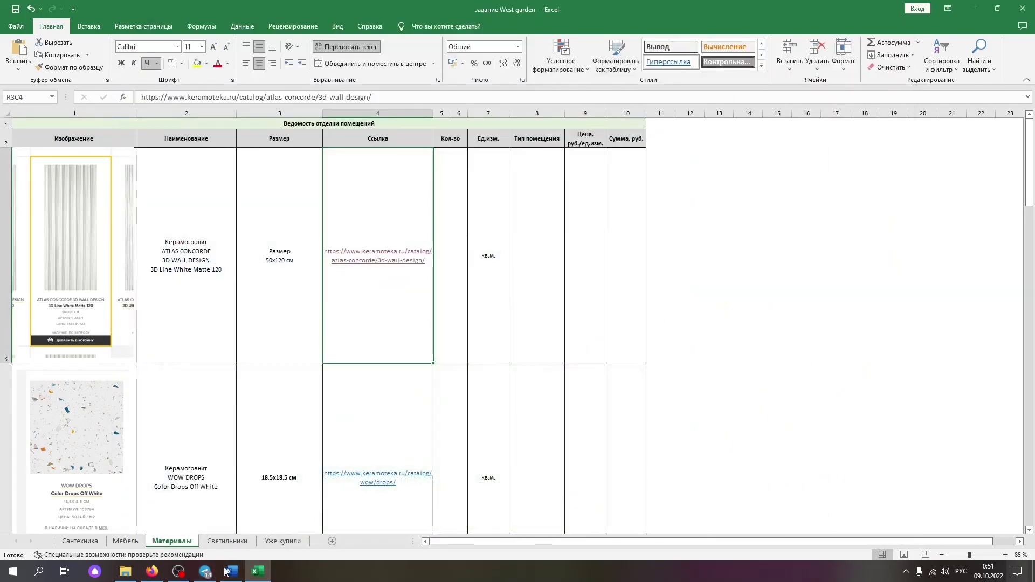
- In the browser, find the 3D Line White Matte 120 tile in the Керамотека catalogue and view its image in a new tab
left_click(161, 577)
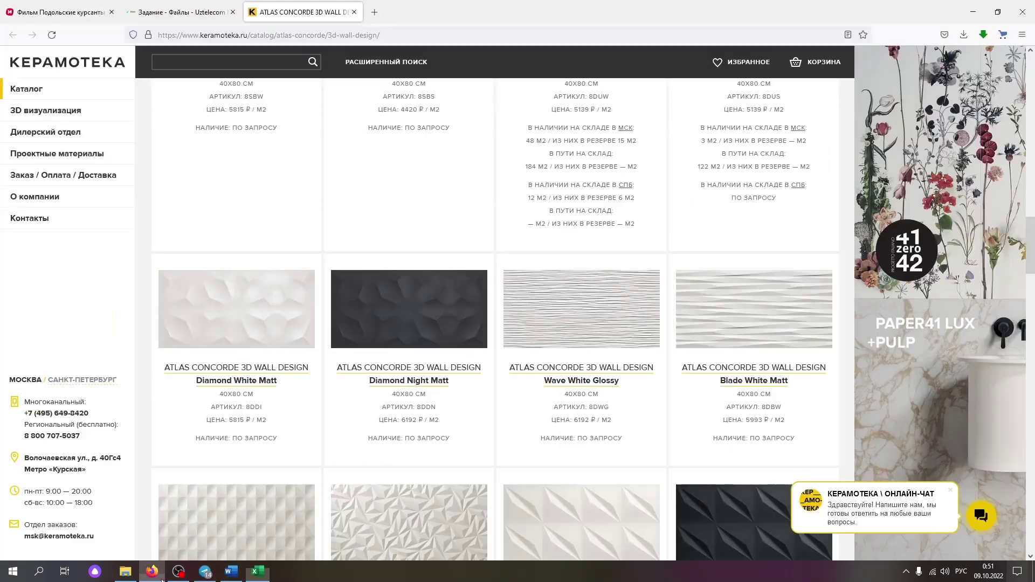
scroll(439, 462, "down", 8)
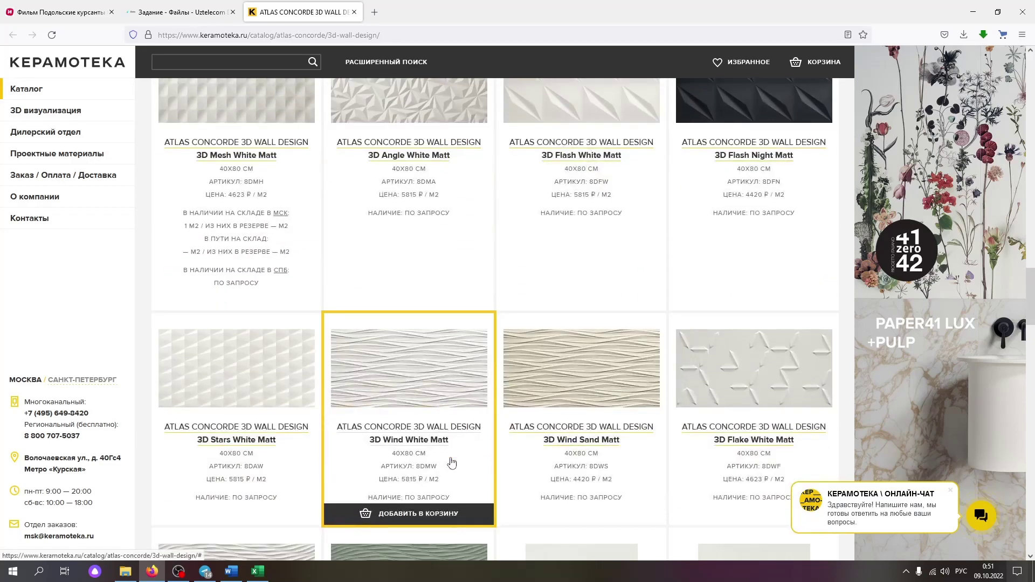
scroll(452, 463, "down", 9)
scroll(452, 464, "down", 4)
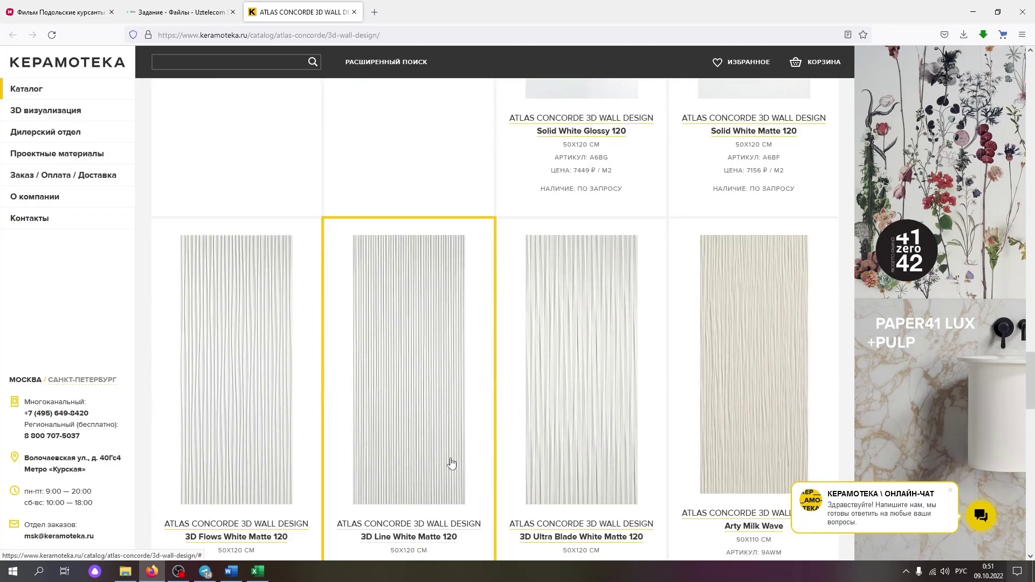
scroll(452, 464, "down", 1)
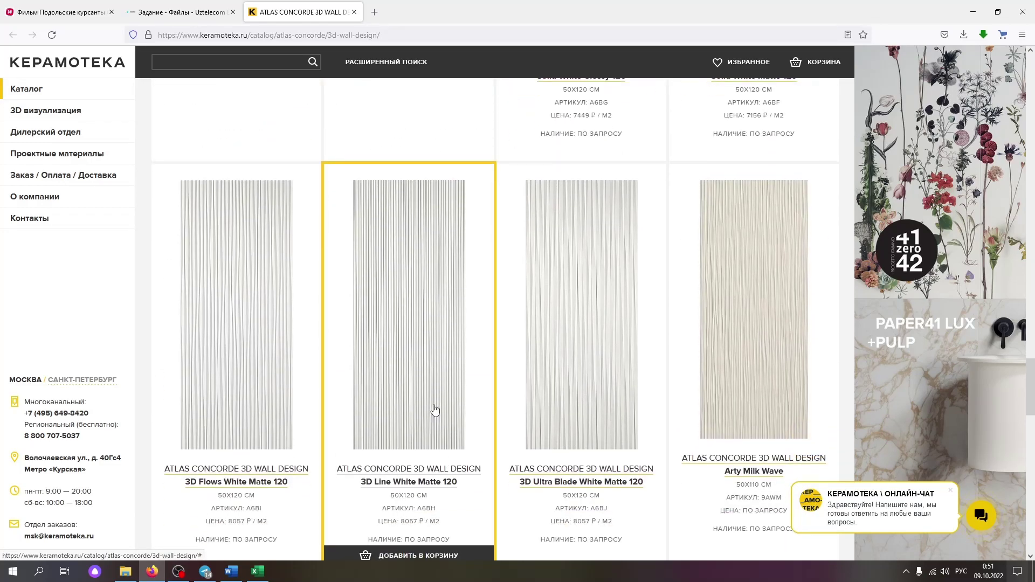
left_click(399, 310)
right_click(419, 272)
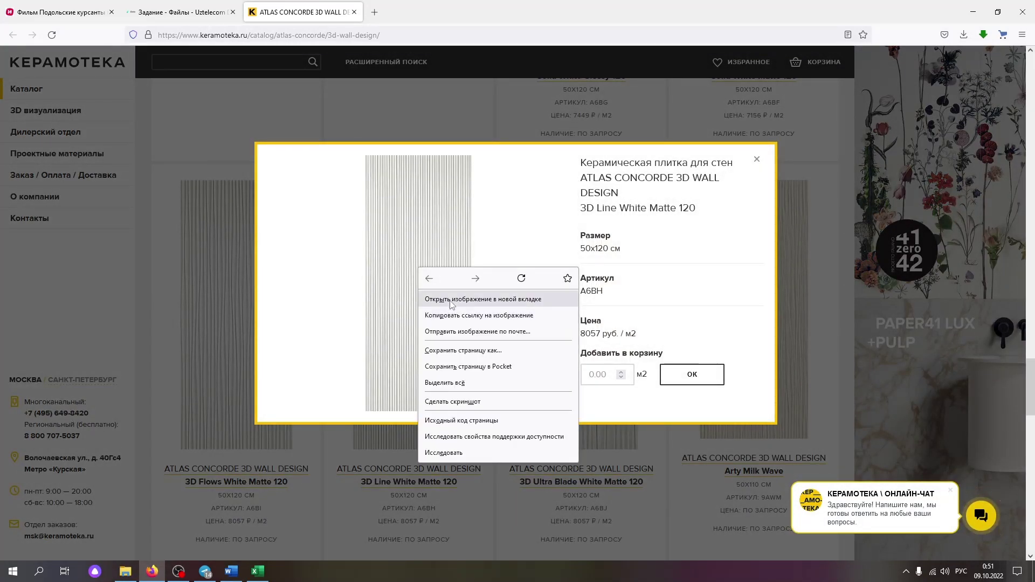
left_click(450, 300)
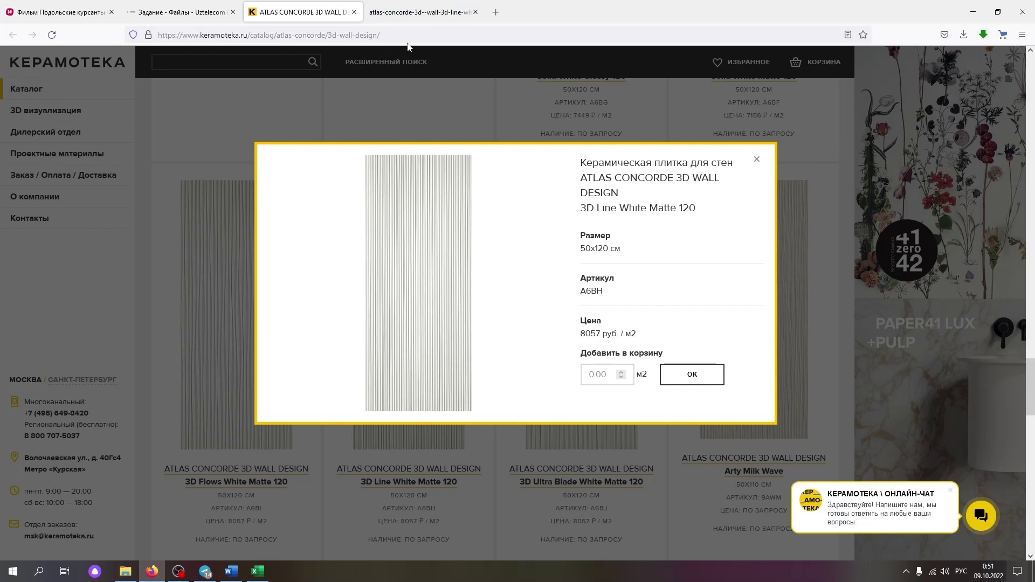
left_click(406, 17)
right_click(542, 240)
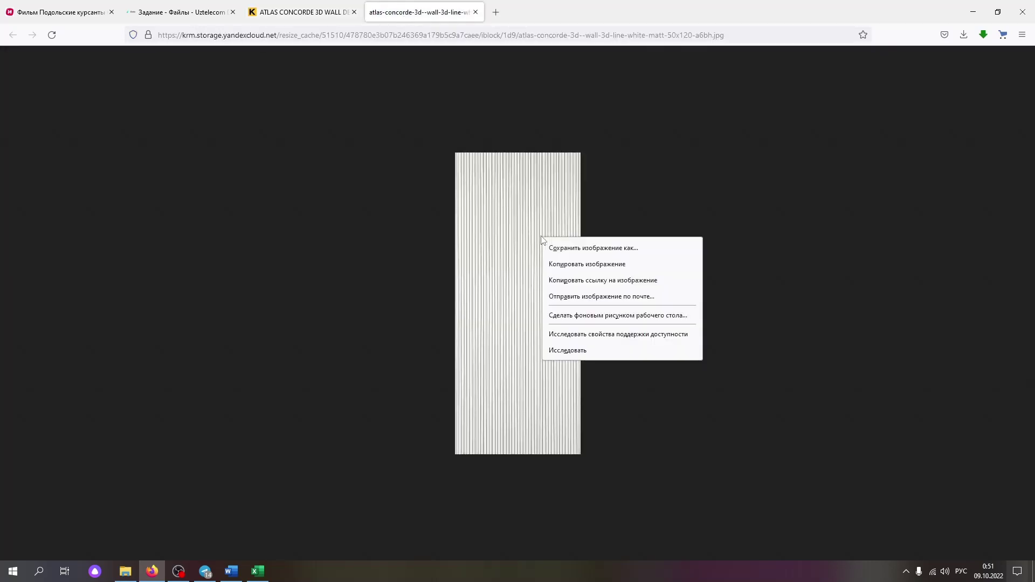
left_click(572, 249)
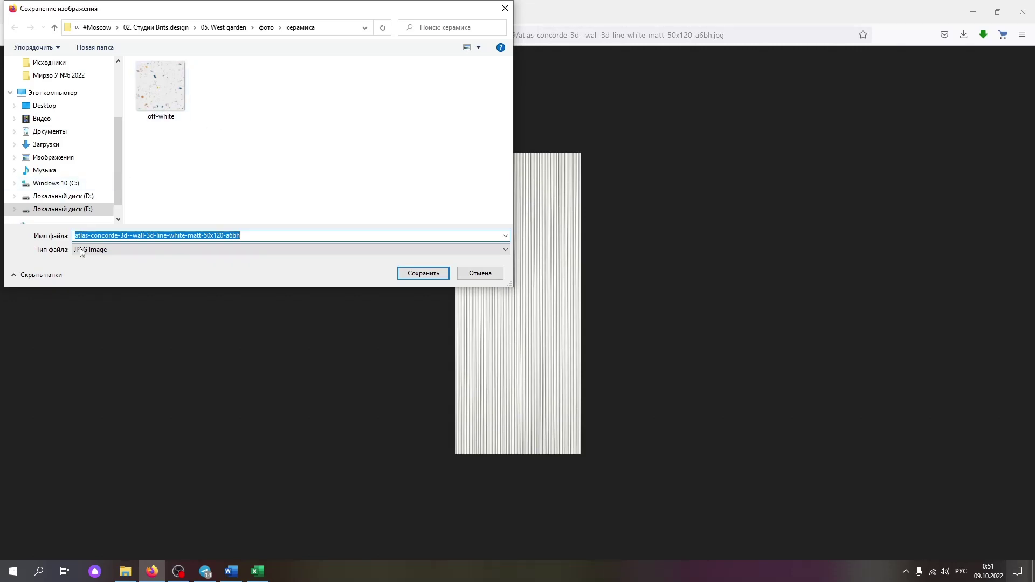
left_click(152, 571)
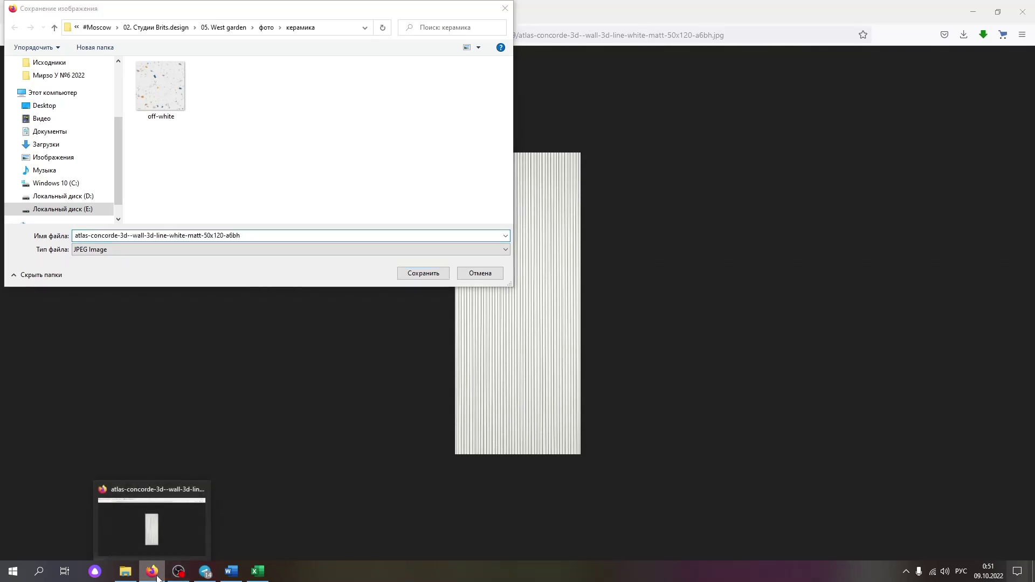
left_click(480, 274)
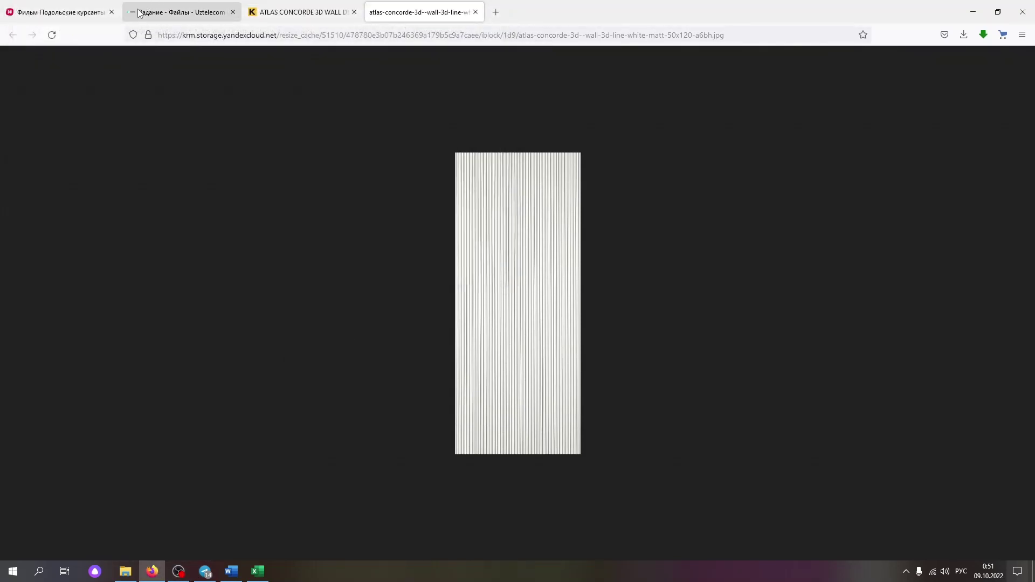
- Return to the shared Задание folder on Uztelecom Disk and go back to the previous folder
left_click(190, 15)
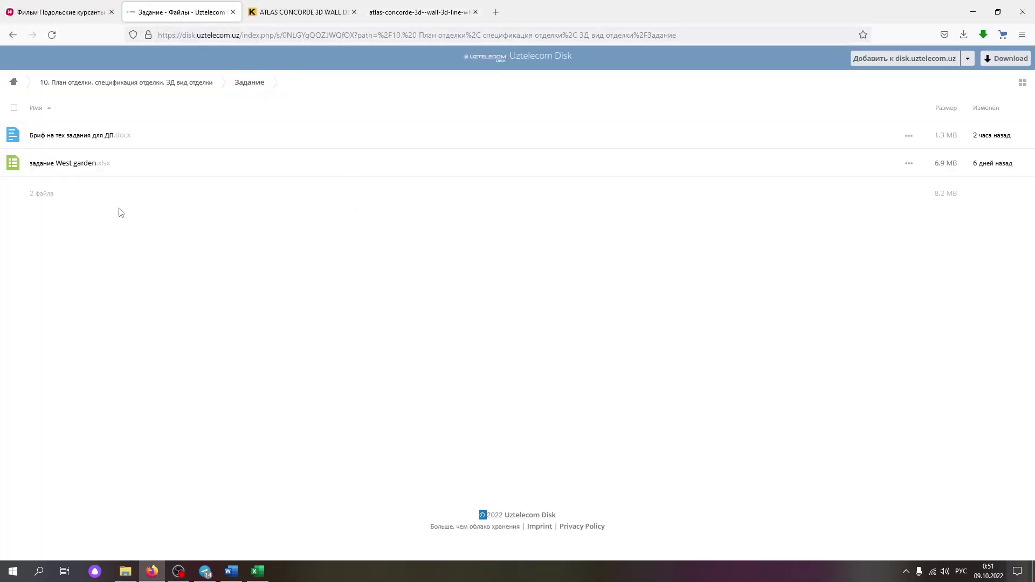
left_click(13, 35)
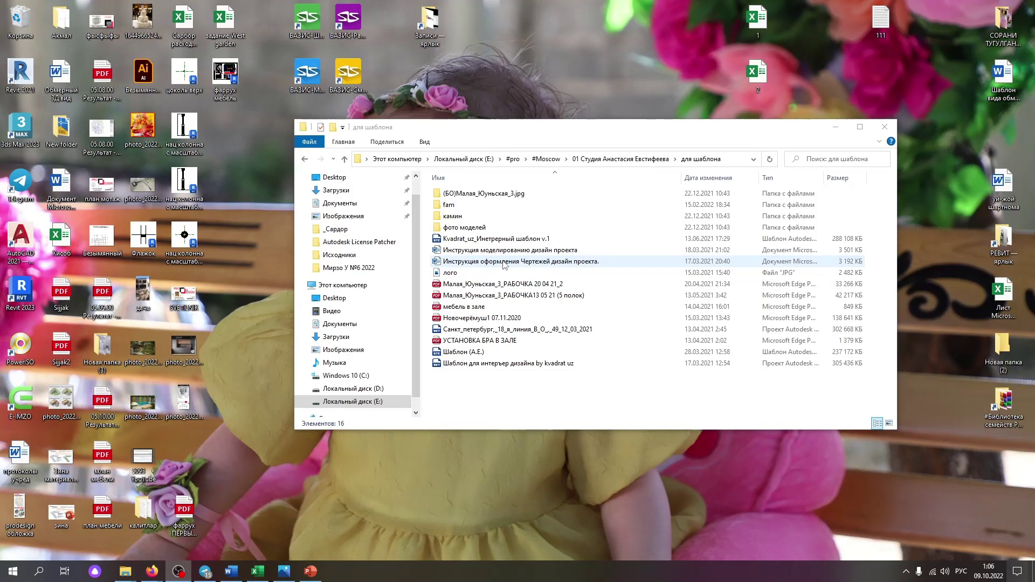
- Open the Новочерёмуш1 07.11.2020 PDF and review its title page, sheet list, explanatory note, measured plan and demolition plan
double_click(486, 321)
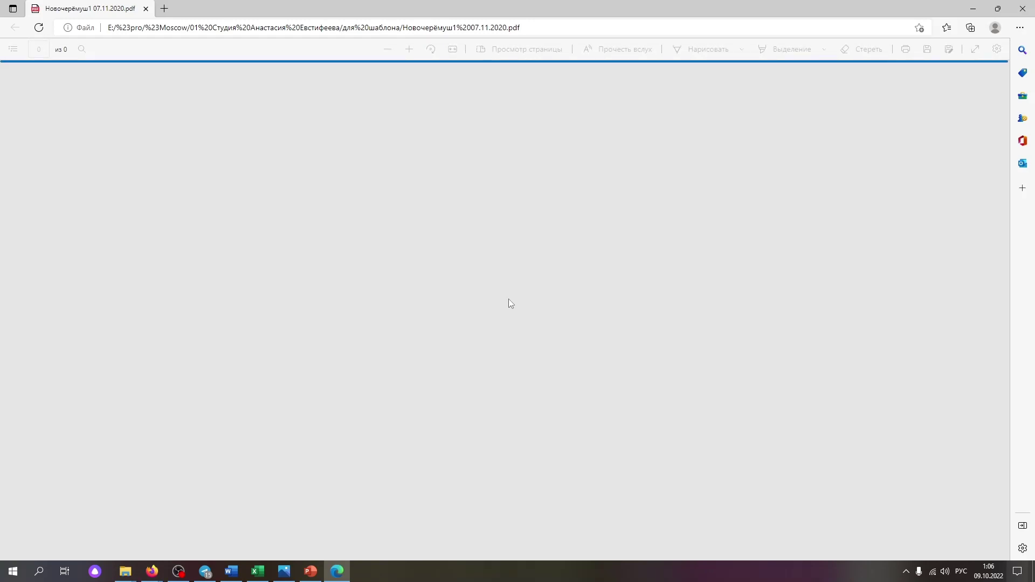
scroll(509, 306, "down", 5)
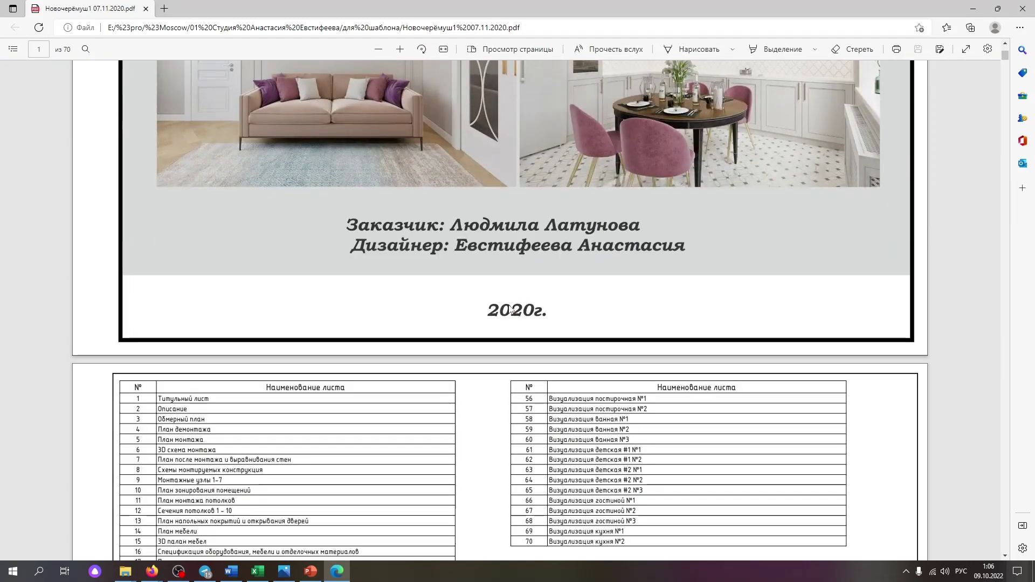
scroll(509, 305, "down", 5)
scroll(511, 309, "down", 10)
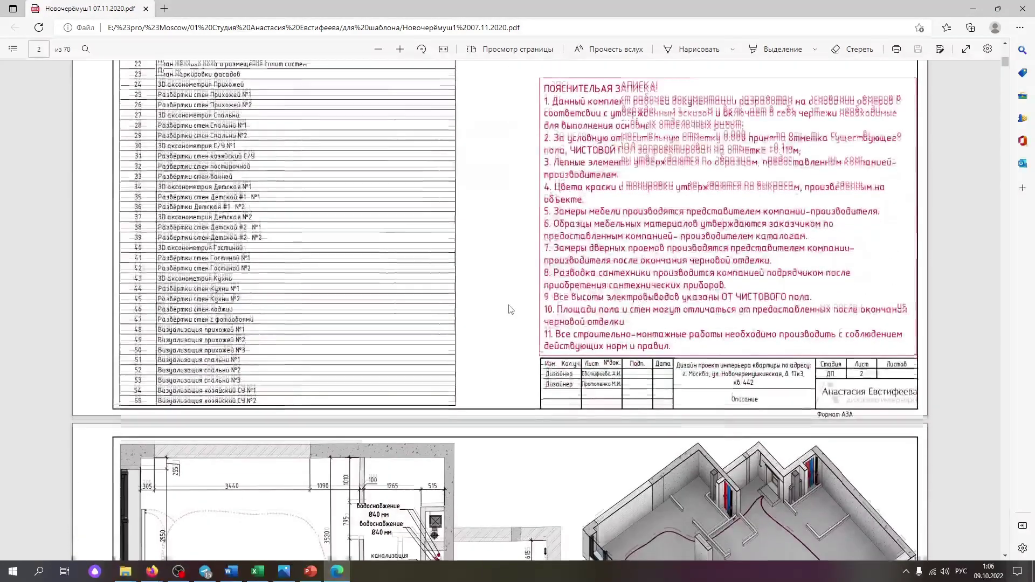
scroll(509, 309, "down", 5)
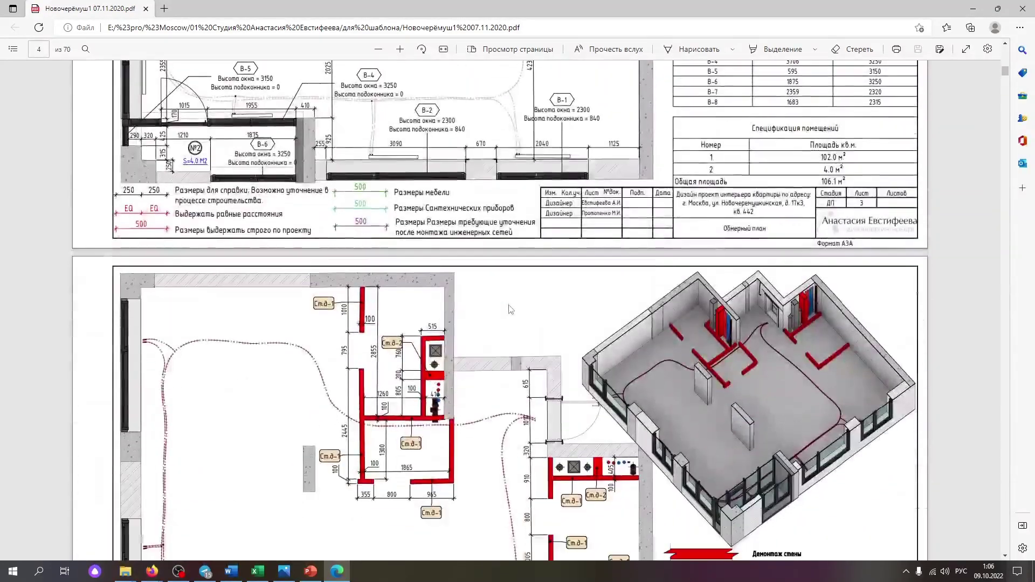
scroll(509, 308, "down", 5)
scroll(509, 308, "down", 7)
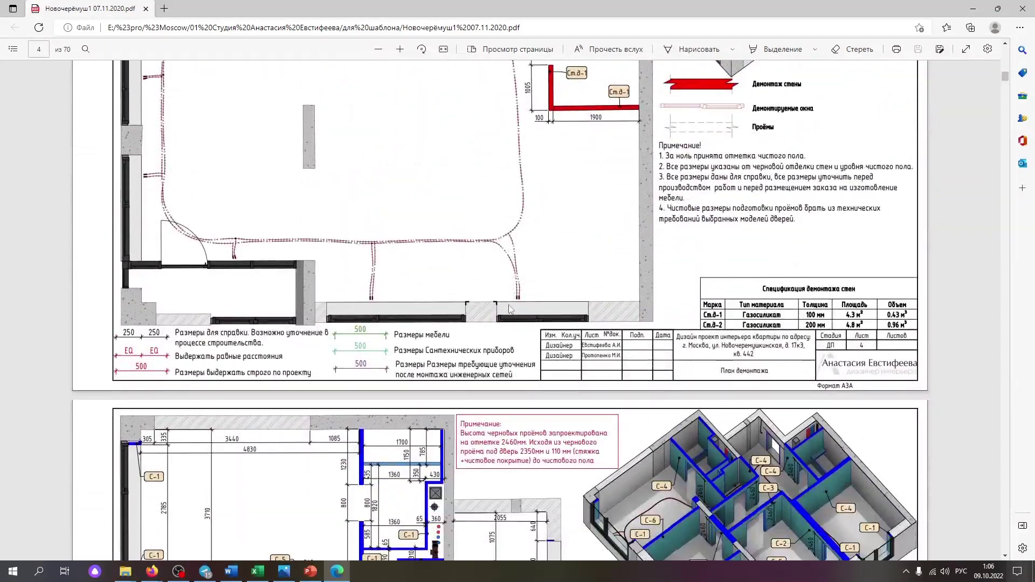
- Examine the wall installation plan, its wall specification and 3D scheme, and the plan after installation and wall levelling
scroll(510, 308, "down", 3)
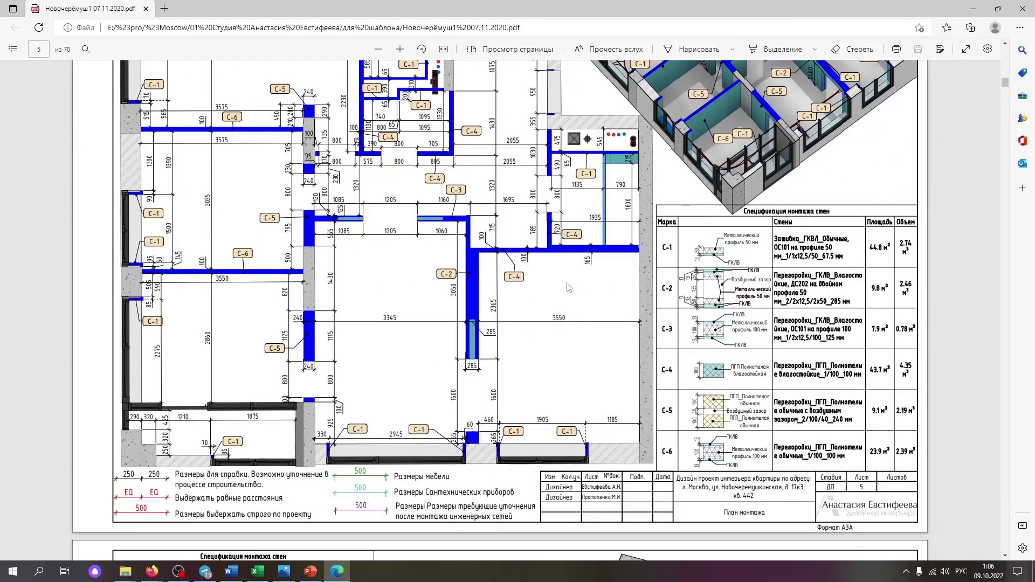
scroll(485, 334, "down", 3)
scroll(474, 363, "down", 5)
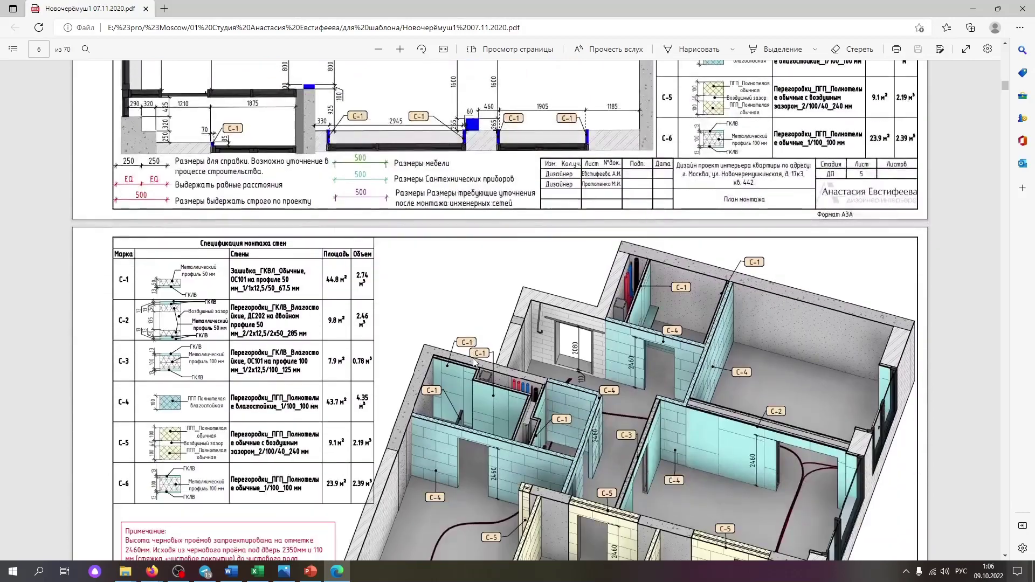
scroll(474, 358, "down", 11)
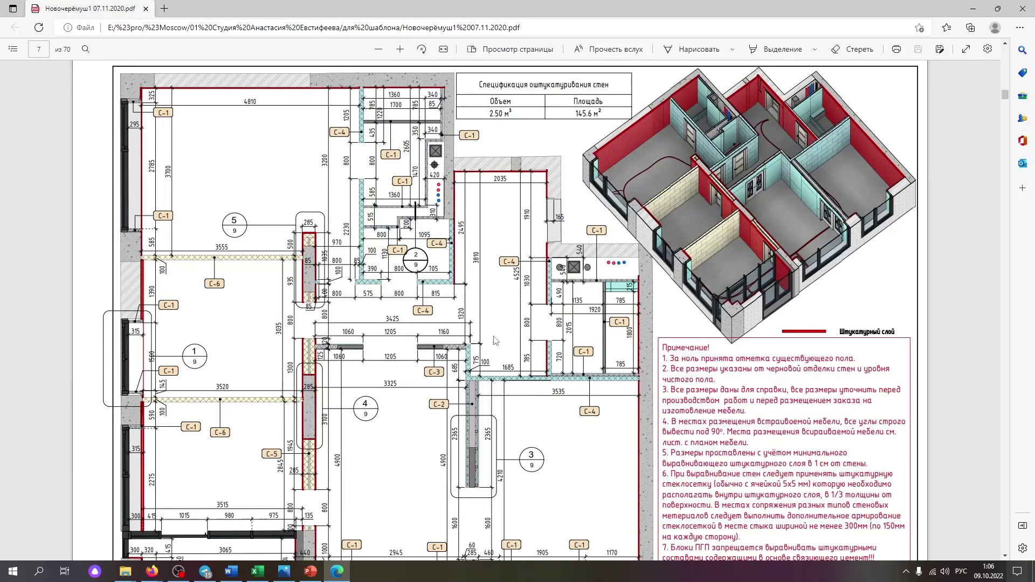
- Examine the 3D diagrams of the mounted structures and the installation details 1–5 on sheets 8 and 9
scroll(496, 340, "down", 10)
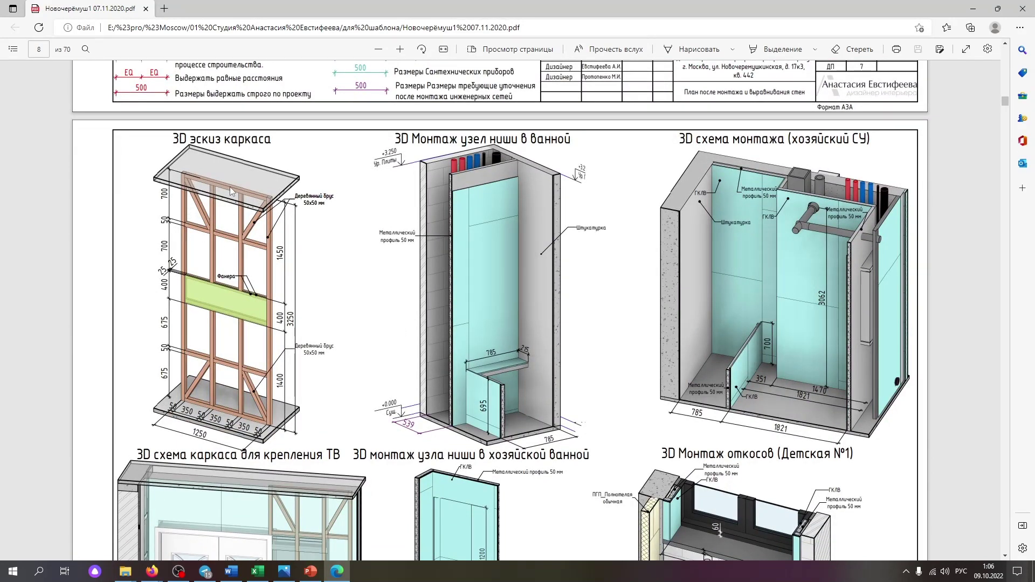
scroll(185, 380, "down", 5)
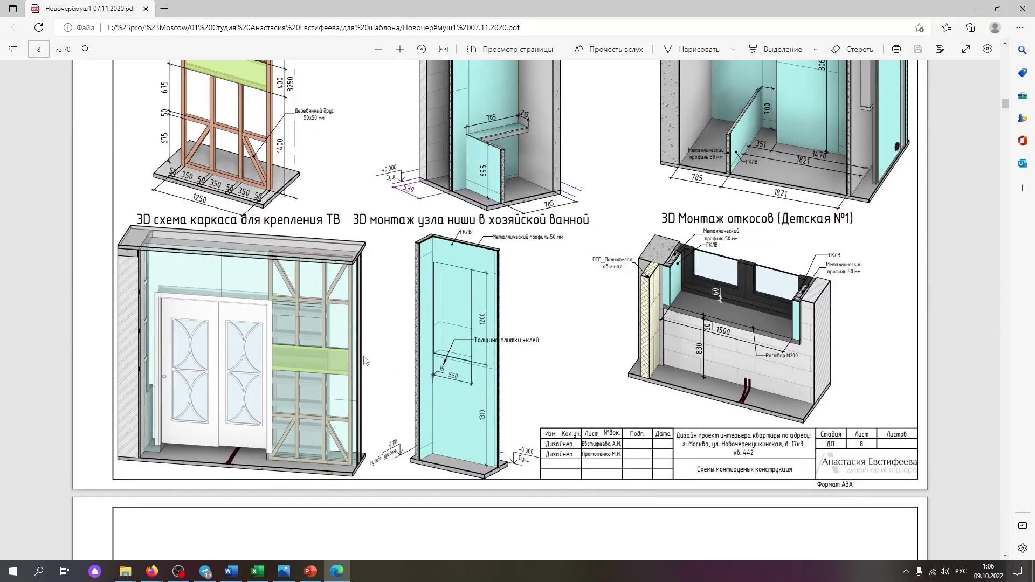
scroll(375, 358, "down", 3)
scroll(376, 358, "down", 3)
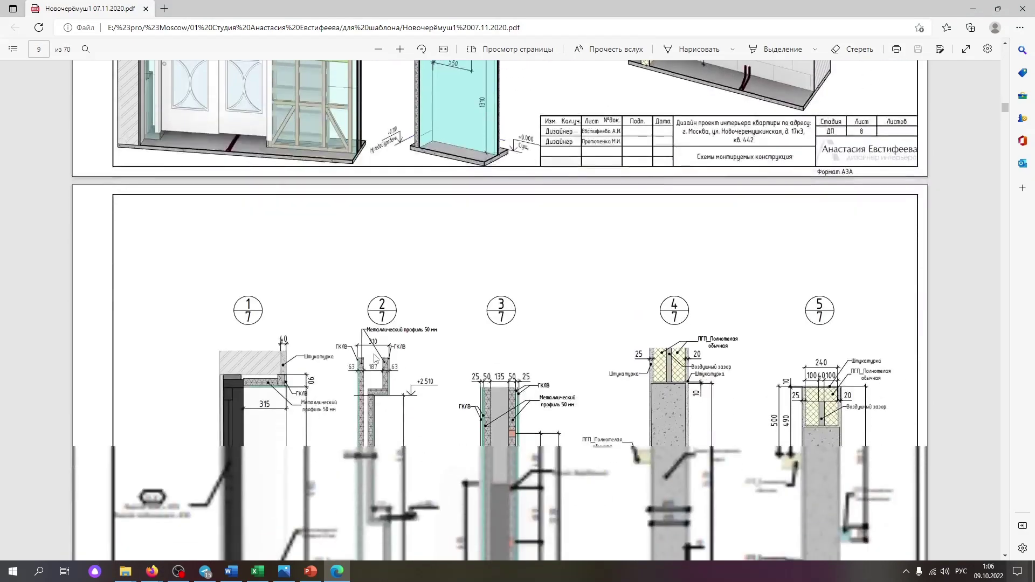
scroll(376, 349, "down", 3)
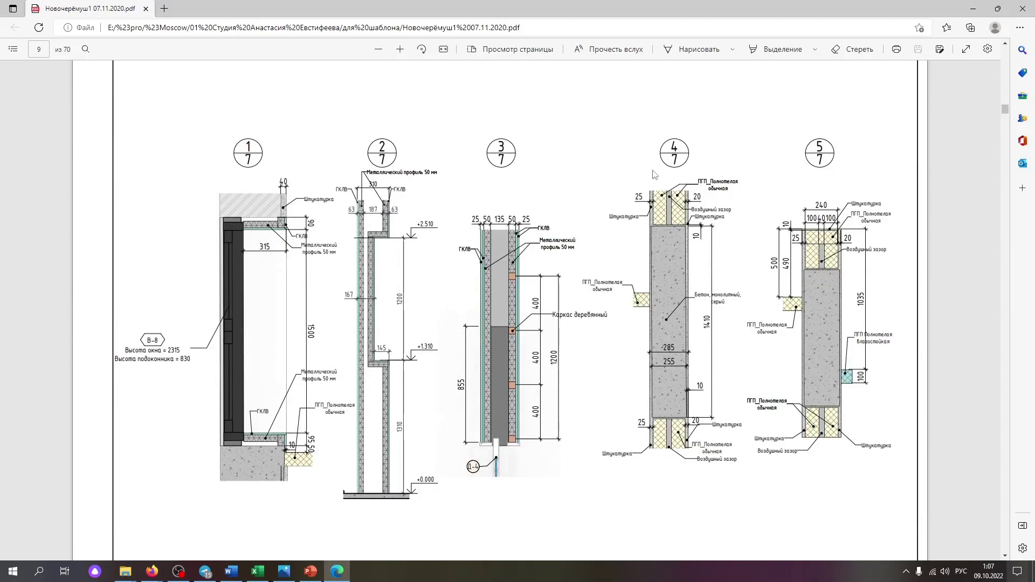
- Review the room zoning plan on sheet 10 and the ceiling installation plan with its cornice specification on sheet 11
scroll(300, 420, "down", 4)
scroll(301, 421, "down", 20)
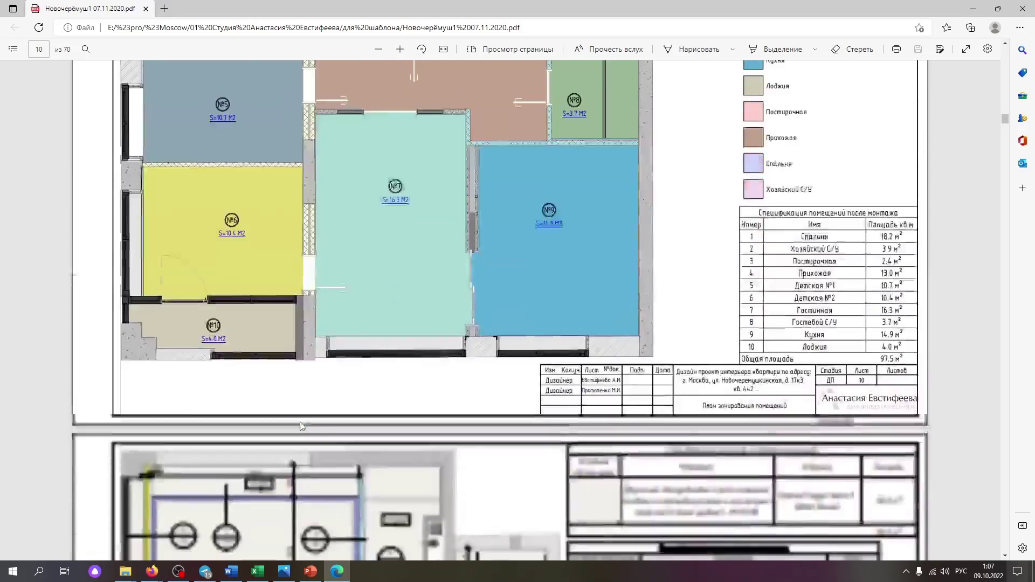
scroll(302, 426, "down", 1)
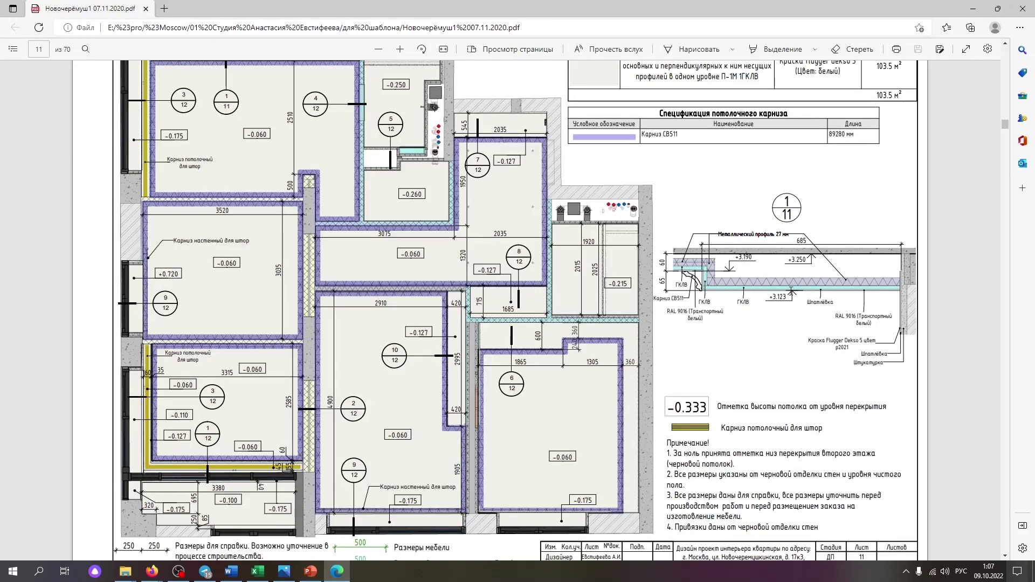
scroll(813, 294, "down", 1)
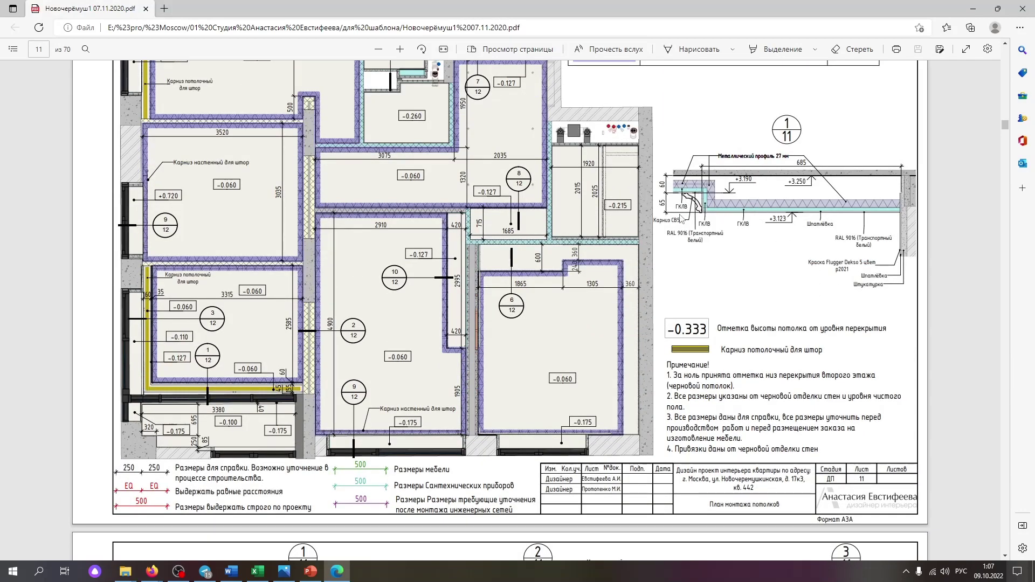
- Examine ceiling sections 1–10 on sheet 12, including the cornice, curtain rail and plasterboard details
scroll(675, 364, "down", 6)
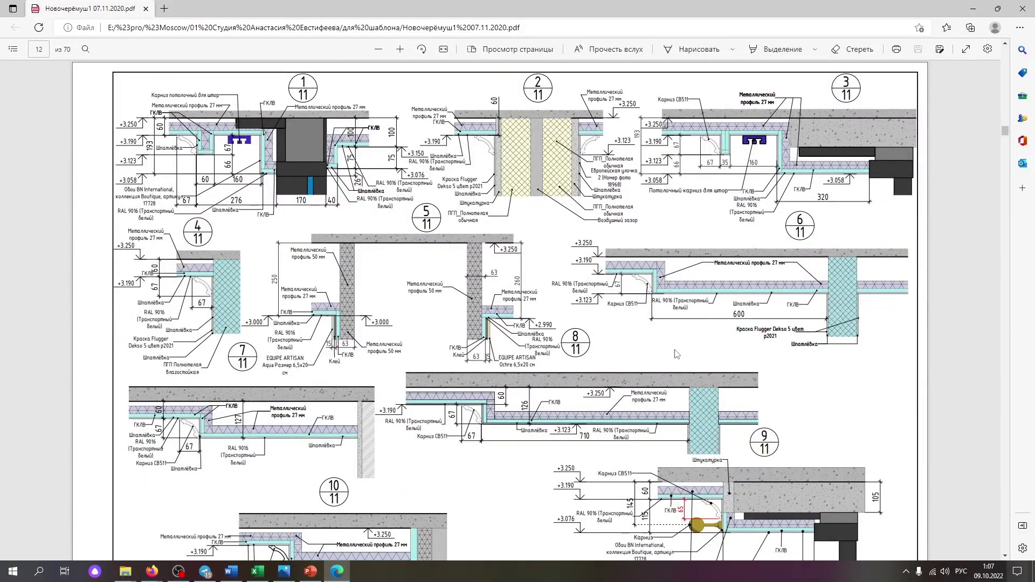
scroll(674, 355, "down", 3)
scroll(666, 356, "up", 3)
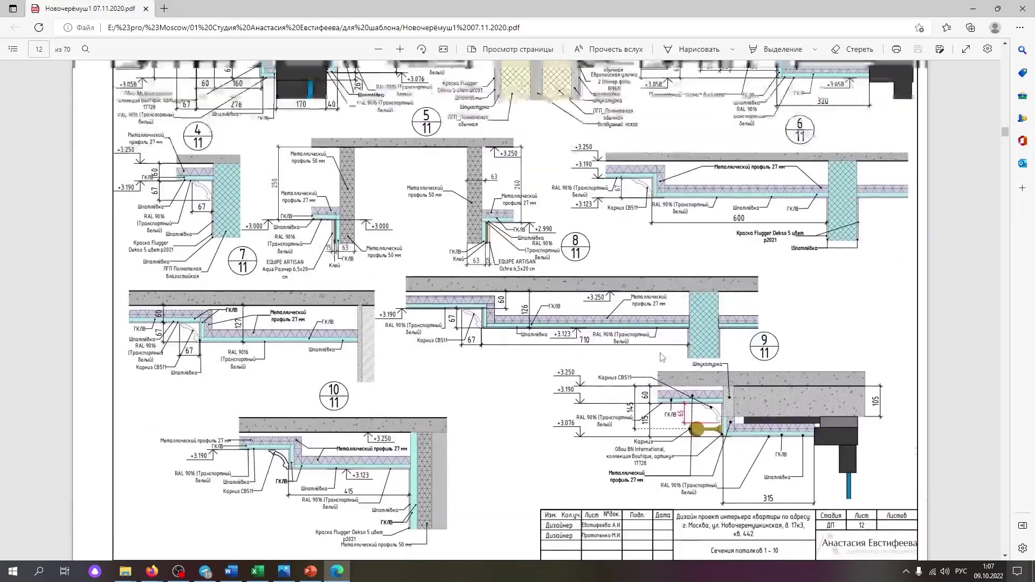
scroll(662, 357, "down", 3)
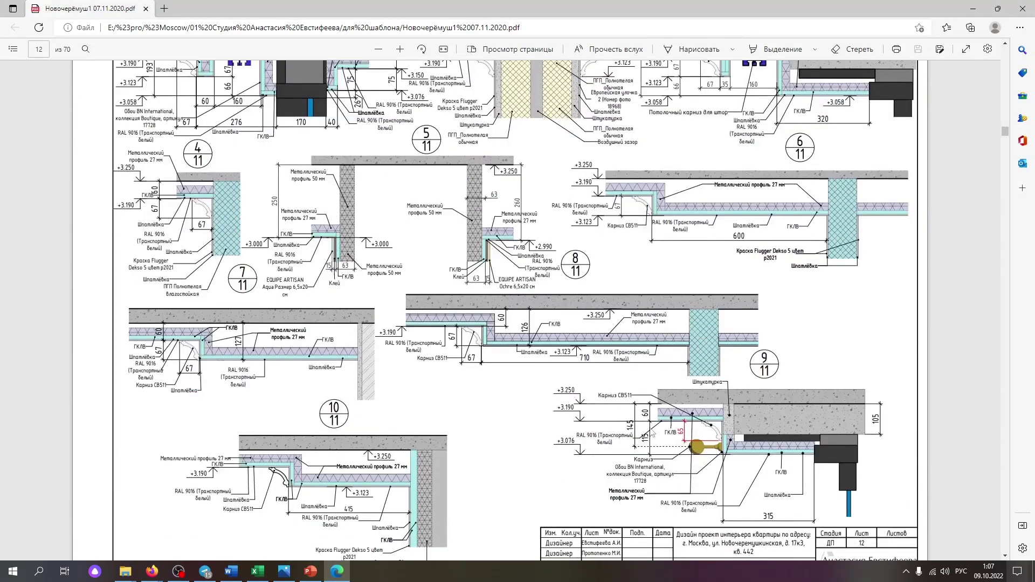
scroll(660, 430, "up", 6)
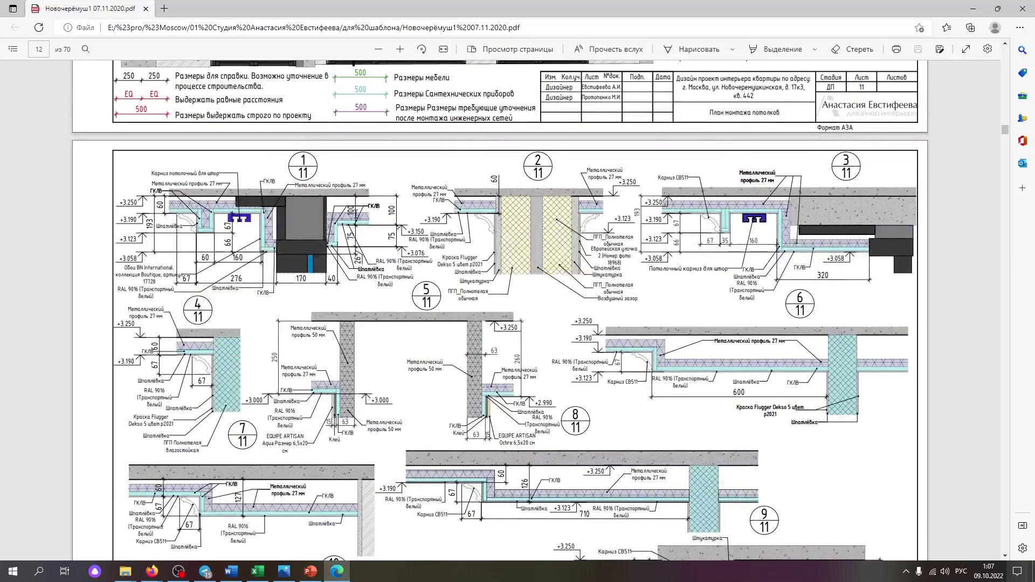
scroll(322, 303, "down", 15)
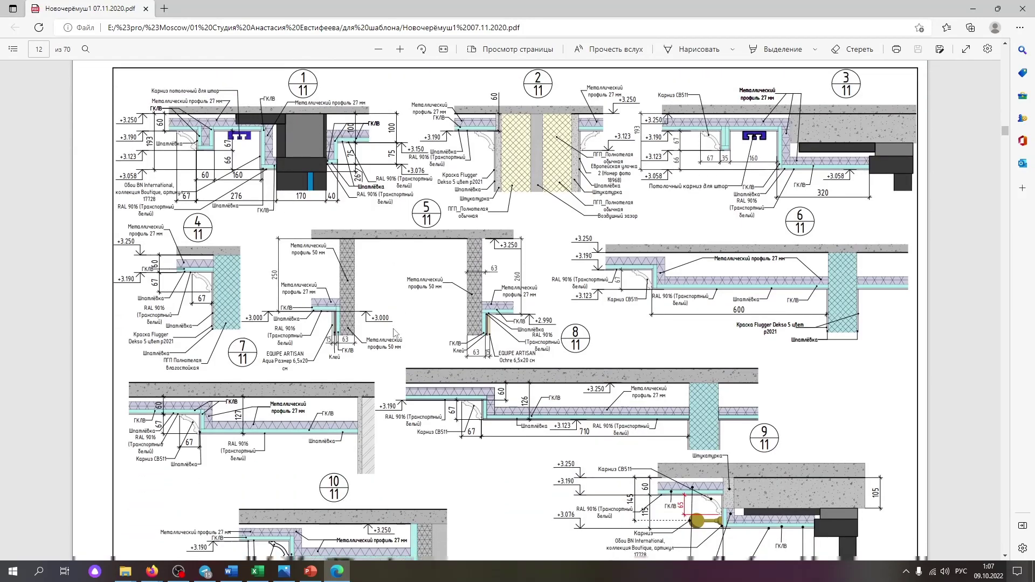
- Review the floor covering and door opening plan, the furniture plan with its specifications, and the 3D furniture plan on sheets 13–15
scroll(394, 331, "down", 12)
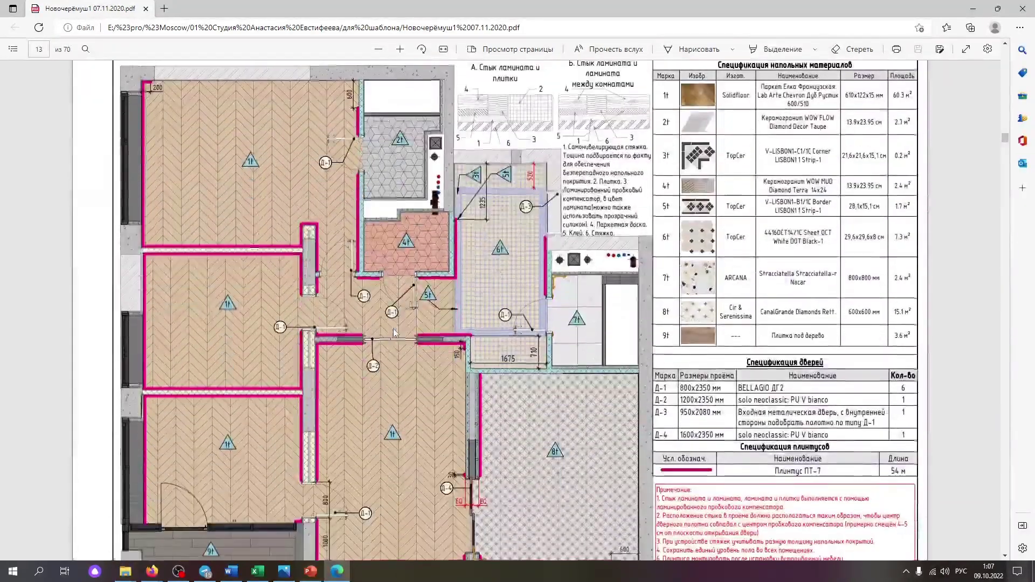
scroll(434, 332, "down", 12)
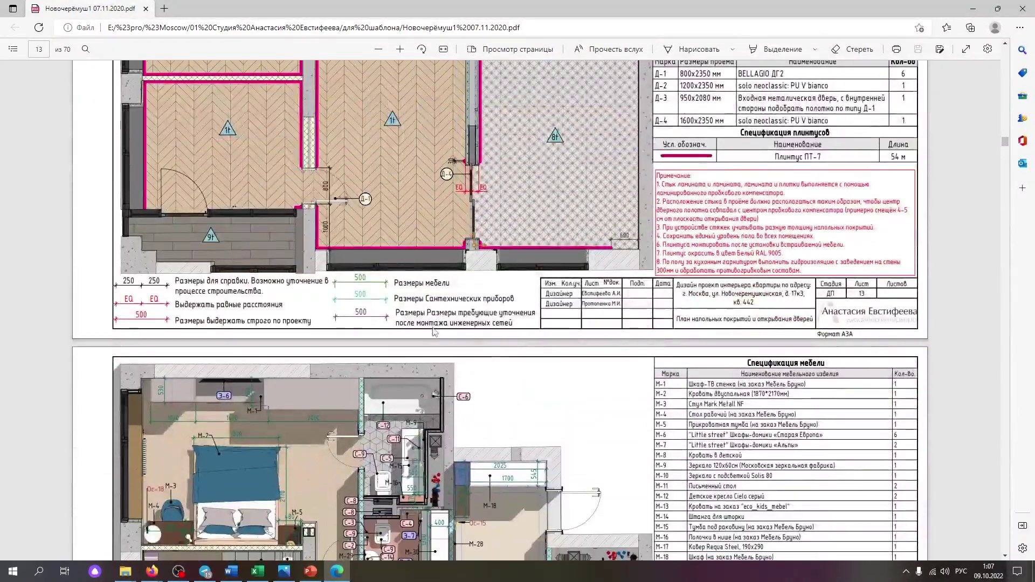
scroll(434, 332, "down", 18)
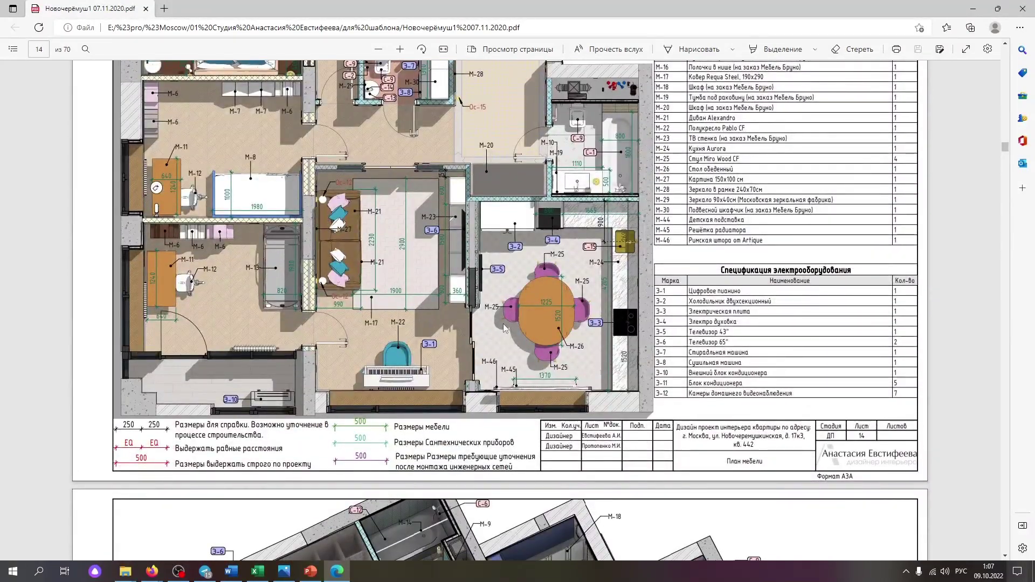
scroll(735, 311, "up", 6)
scroll(275, 400, "down", 3)
scroll(599, 423, "down", 10)
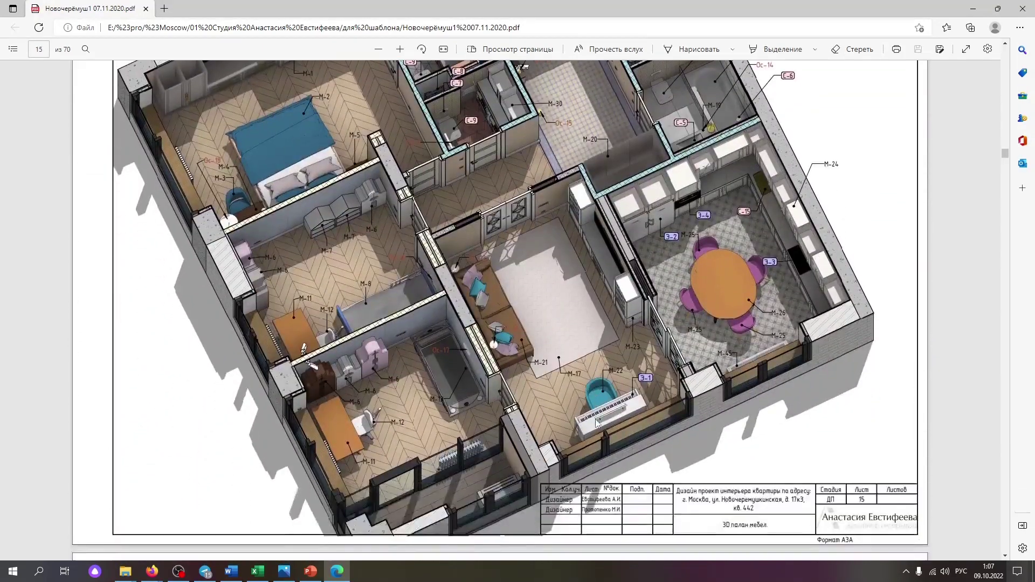
- Review the equipment, furniture and finishing material specifications on sheet 16, plus the socket and switch plan and the lighting fixture plan
scroll(597, 422, "down", 7)
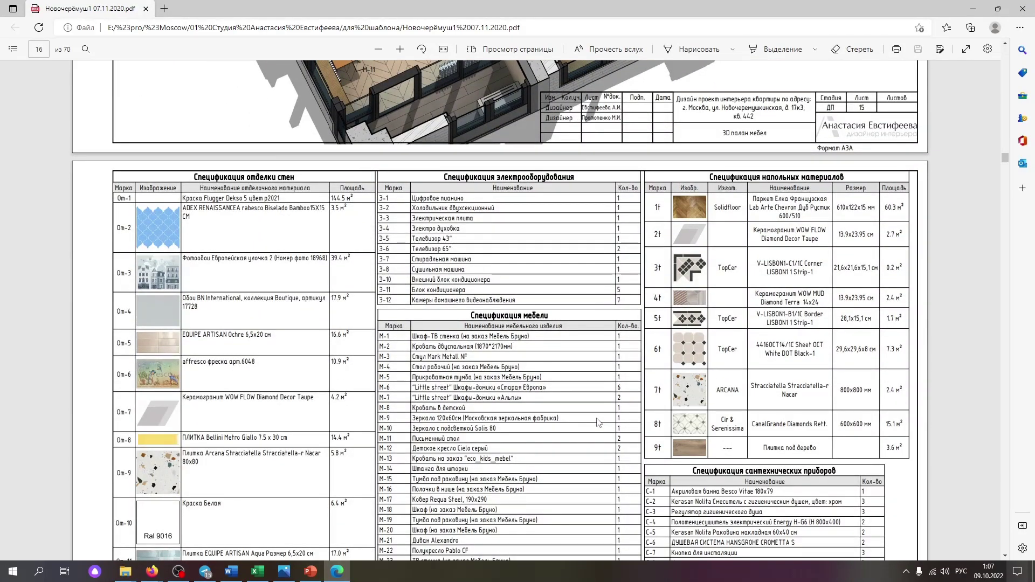
scroll(379, 317, "down", 8)
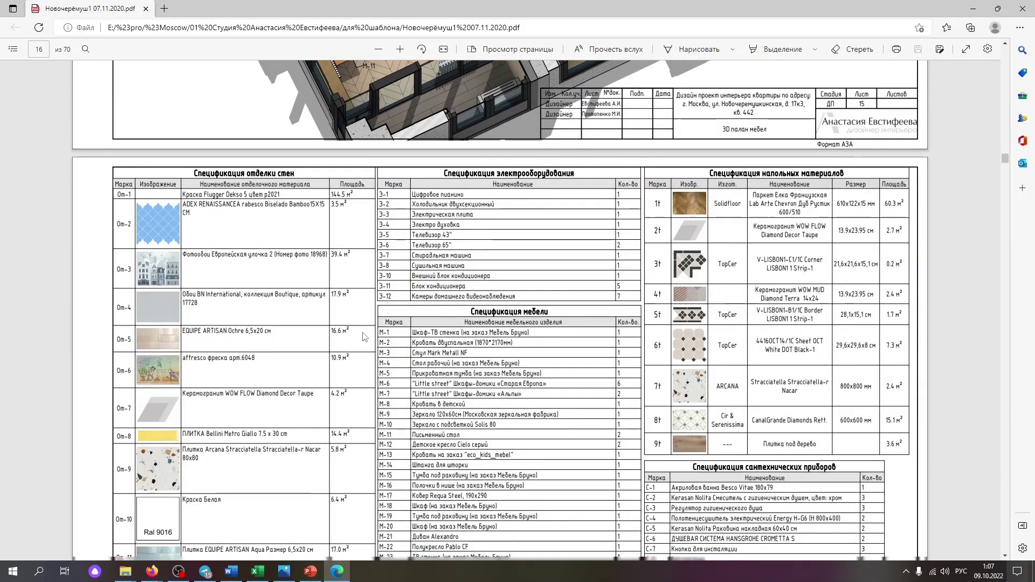
scroll(364, 337, "down", 8)
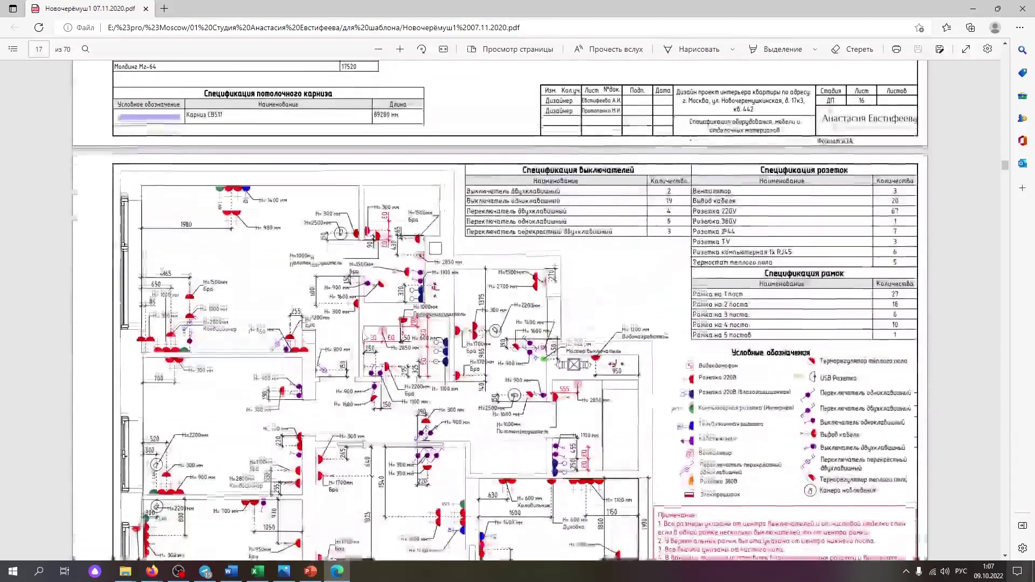
scroll(363, 336, "down", 8)
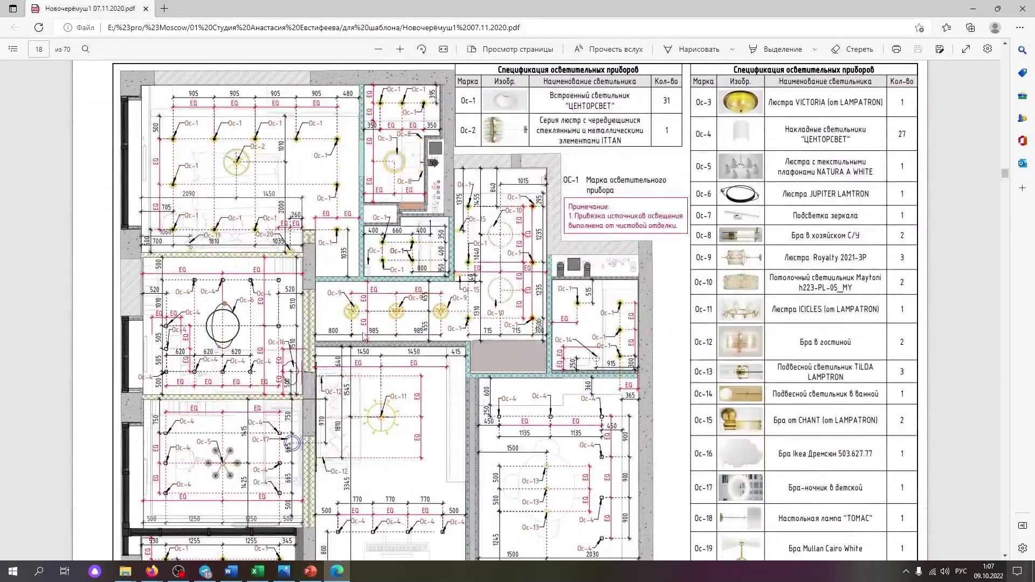
scroll(515, 340, "down", 12)
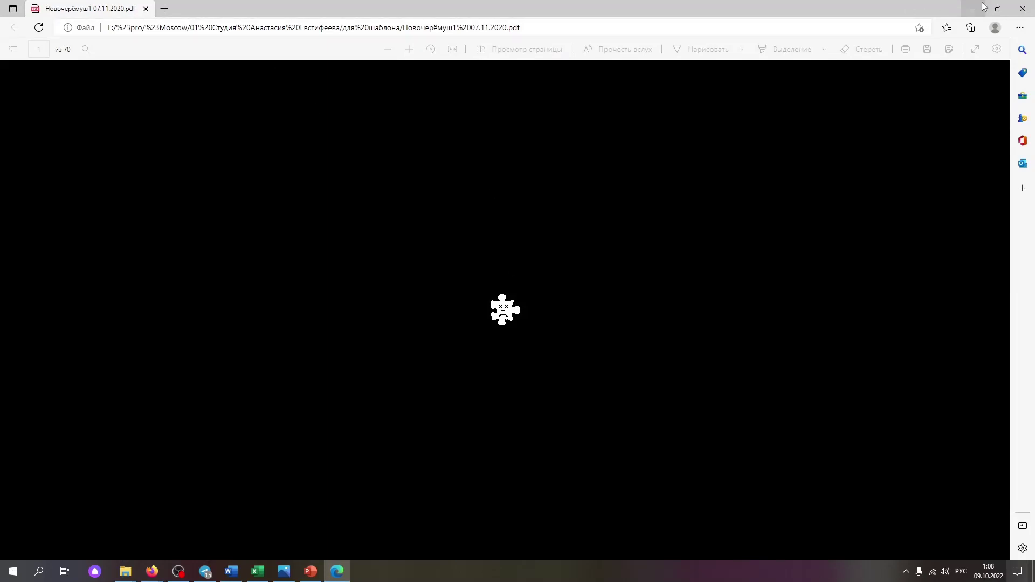
- Close and reopen the Новочерёмуш1 07.11.2020 PDF, and review the plumbing fixture layout on sheet 20 and the wall finish plan on sheet 21
left_click(1023, 8)
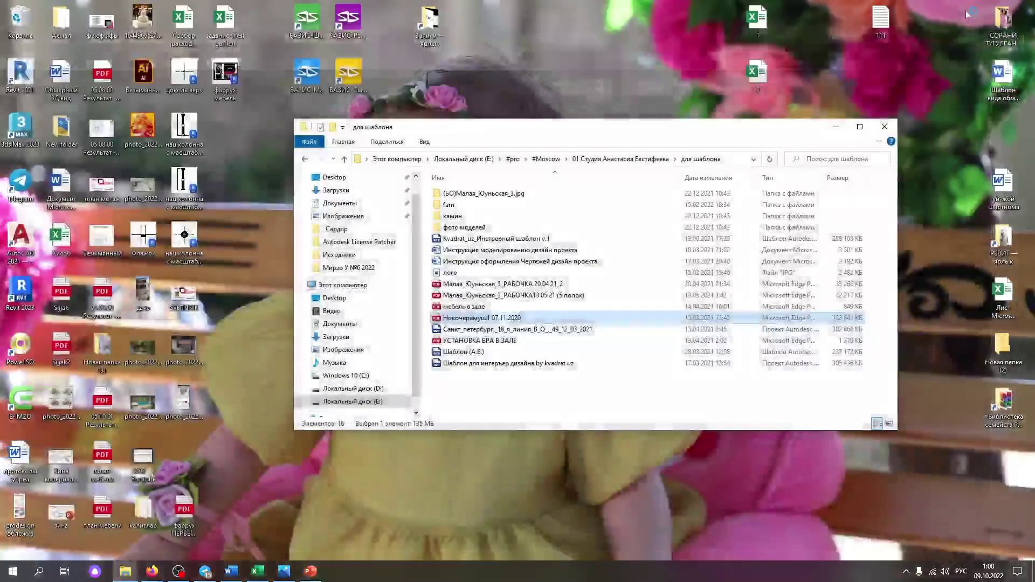
double_click(485, 318)
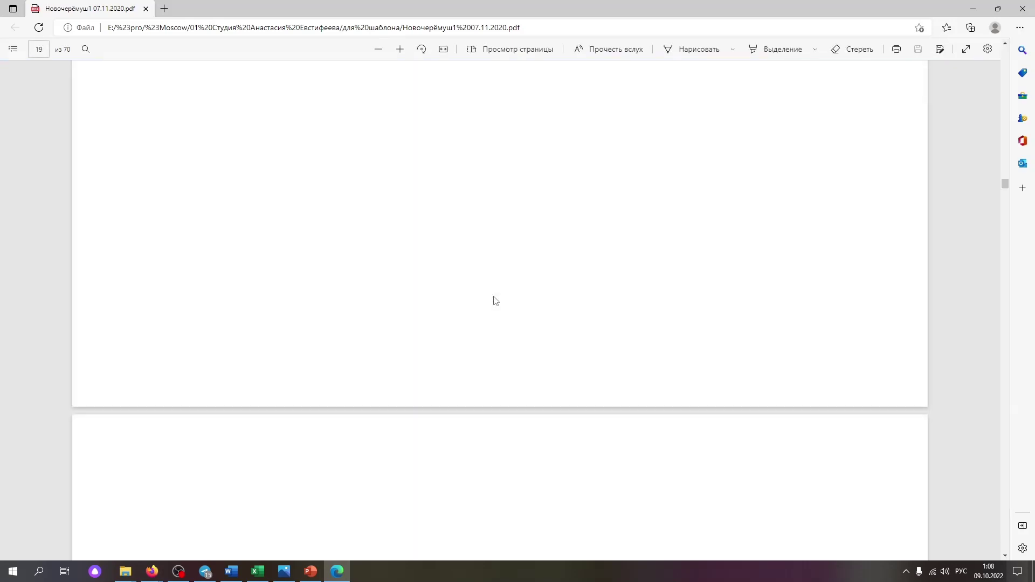
scroll(494, 310, "down", 5)
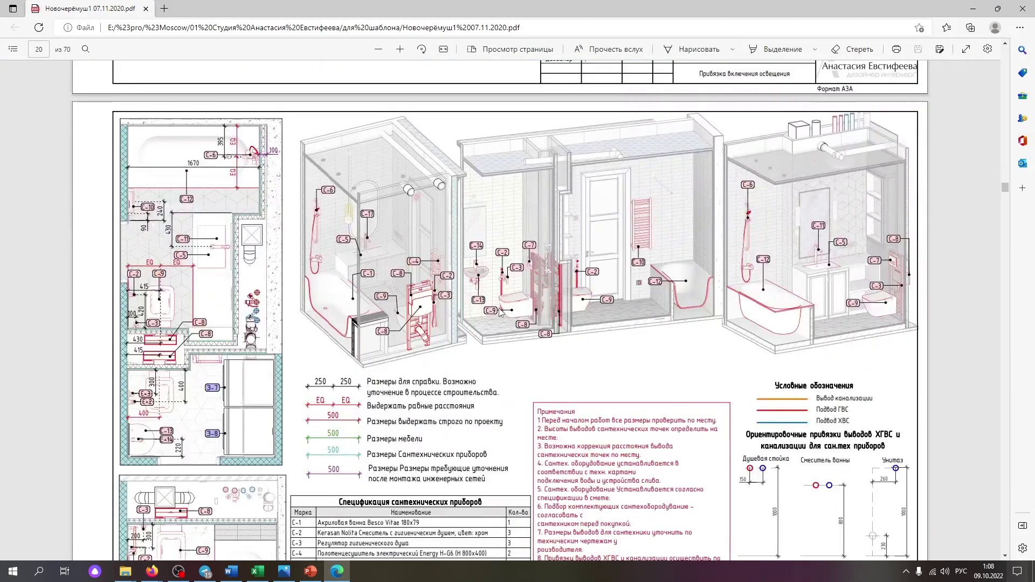
scroll(501, 313, "down", 4)
scroll(500, 312, "down", 8)
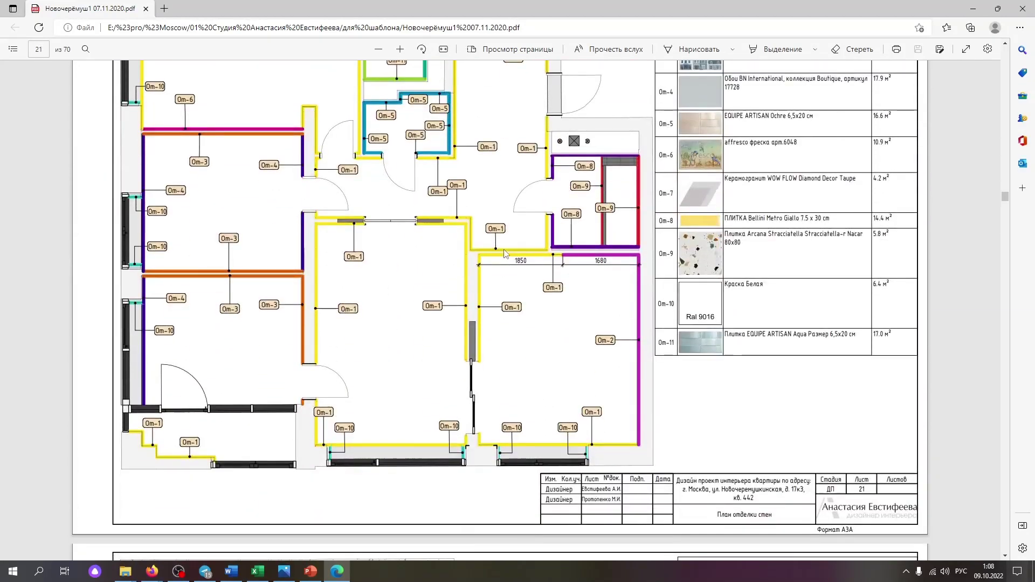
scroll(694, 165, "down", 5)
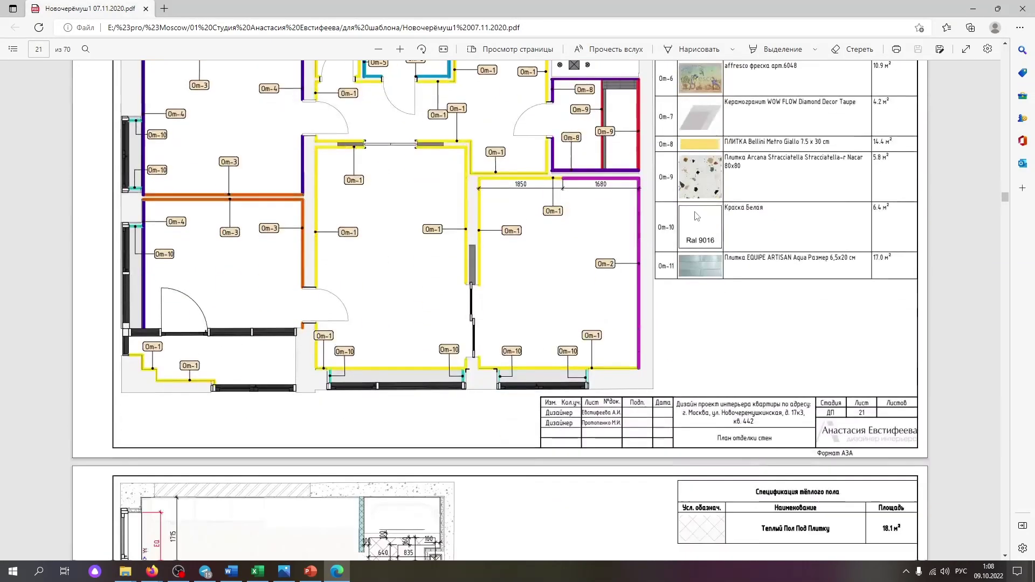
- Review the underfloor heating and split-system plan on sheet 22 and the wall elevation marking plan on sheet 23
scroll(691, 219, "down", 10)
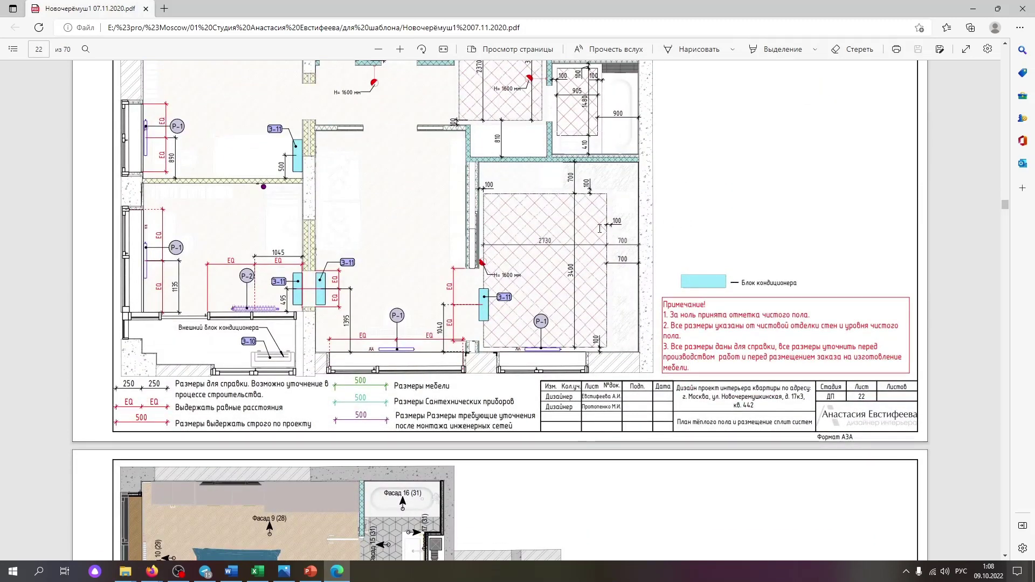
scroll(499, 318, "up", 3)
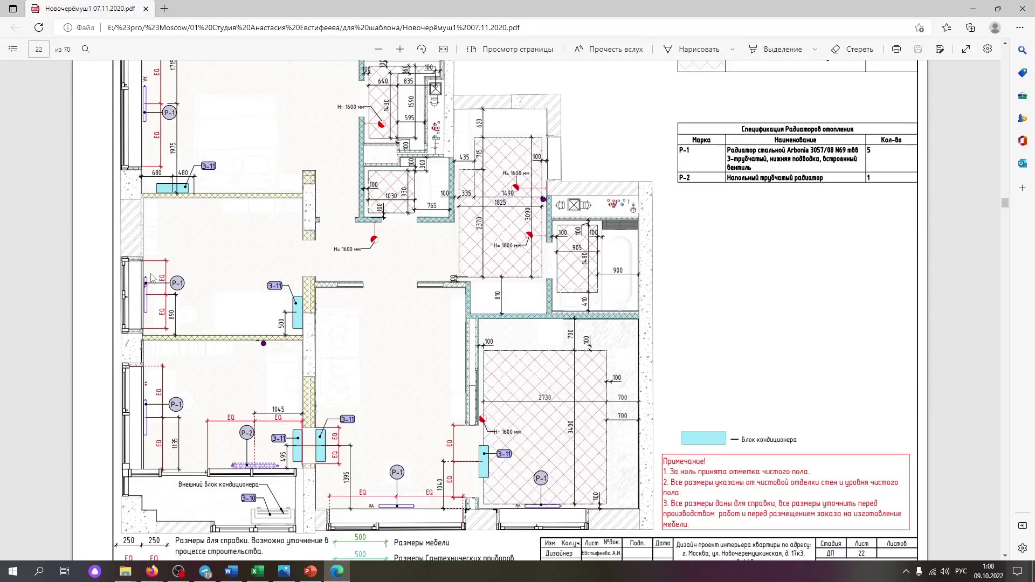
scroll(284, 340, "down", 7)
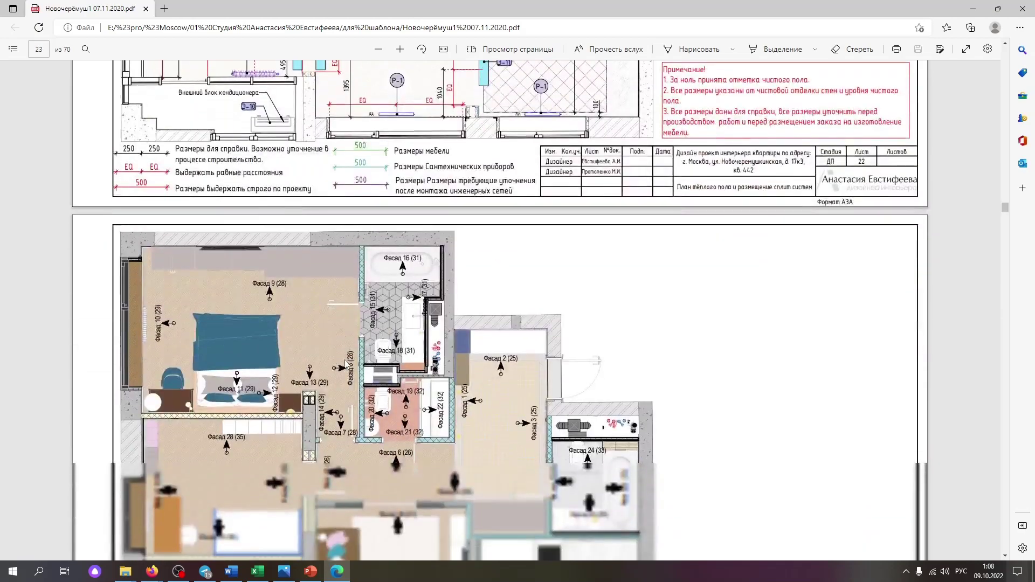
scroll(345, 365, "down", 7)
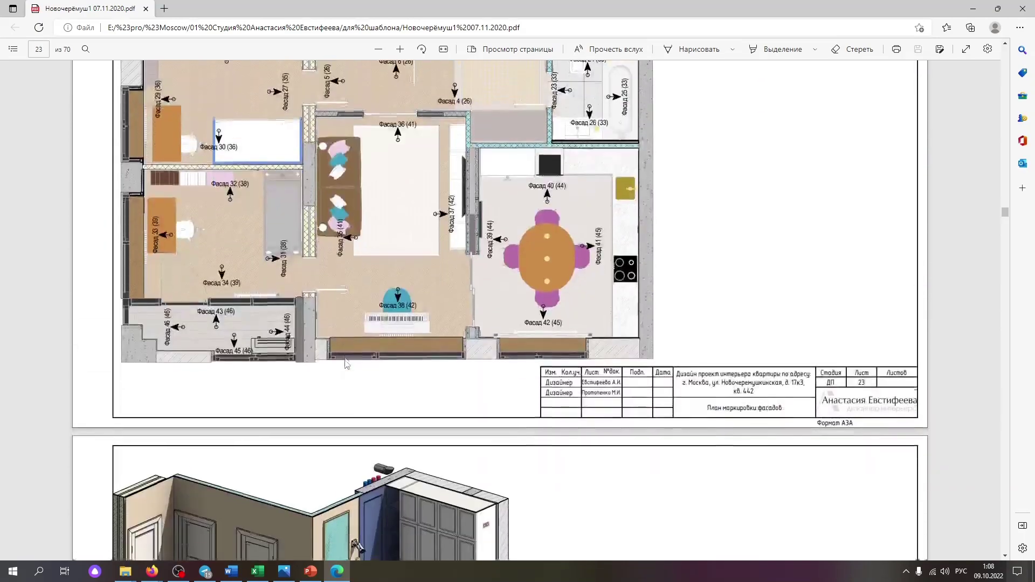
- Examine the hallway's 3D axonometry, wall elevations 1–6, key plan and furniture and lighting specification on sheets 24–26
scroll(346, 364, "down", 12)
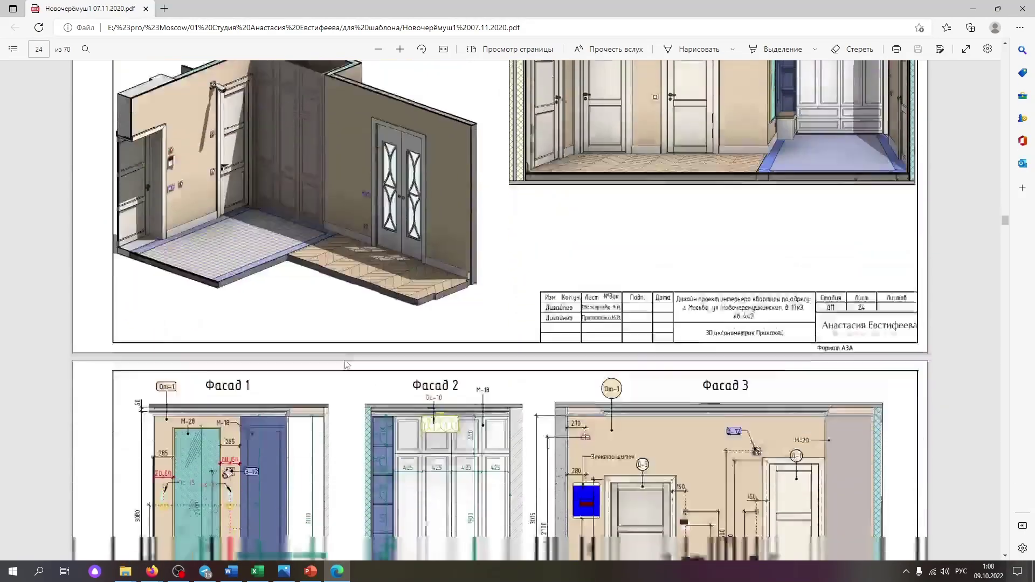
scroll(346, 365, "down", 10)
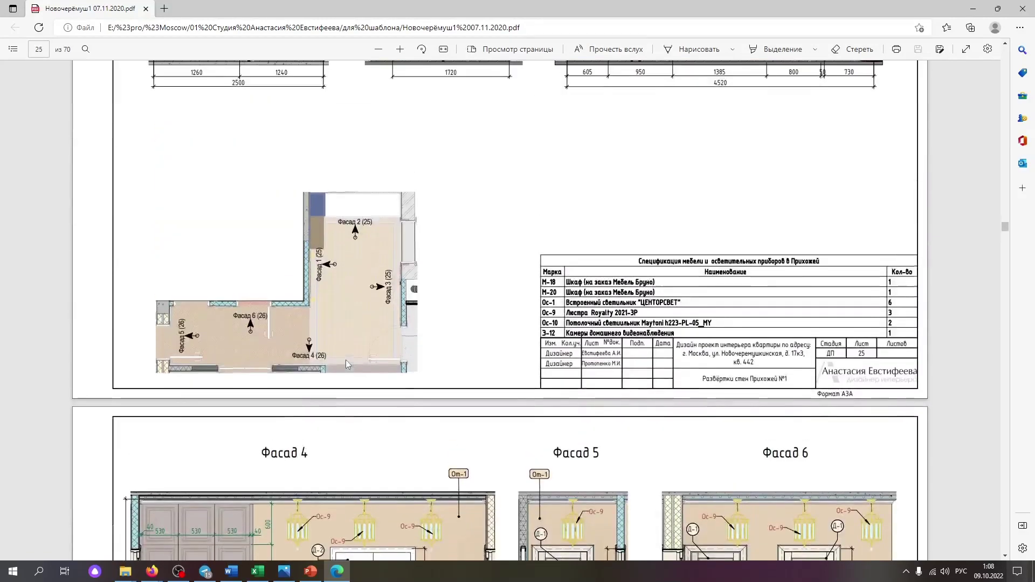
scroll(421, 355, "up", 4)
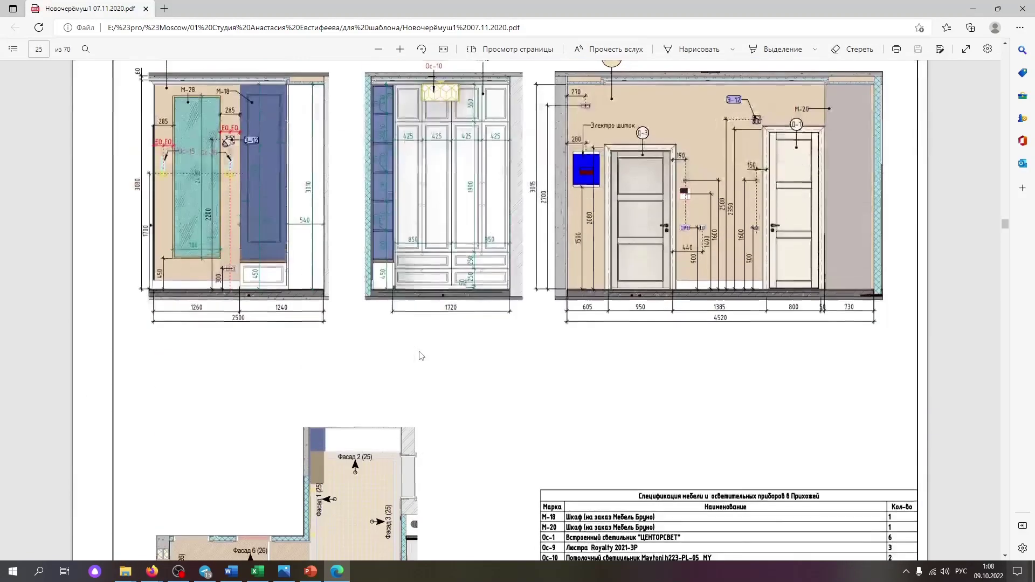
scroll(421, 356, "down", 5)
scroll(605, 296, "up", 6)
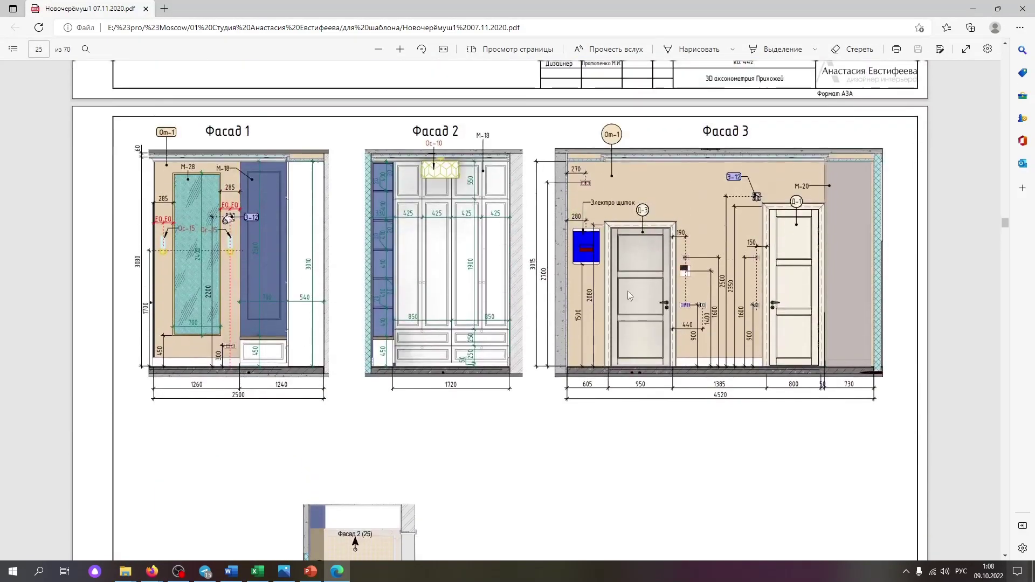
scroll(453, 298, "down", 4)
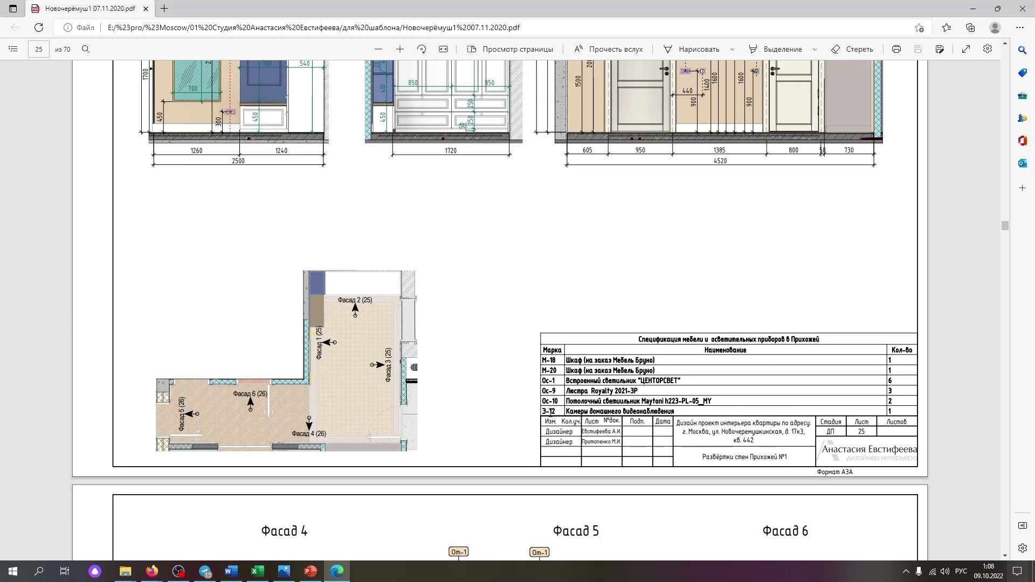
scroll(567, 411, "down", 10)
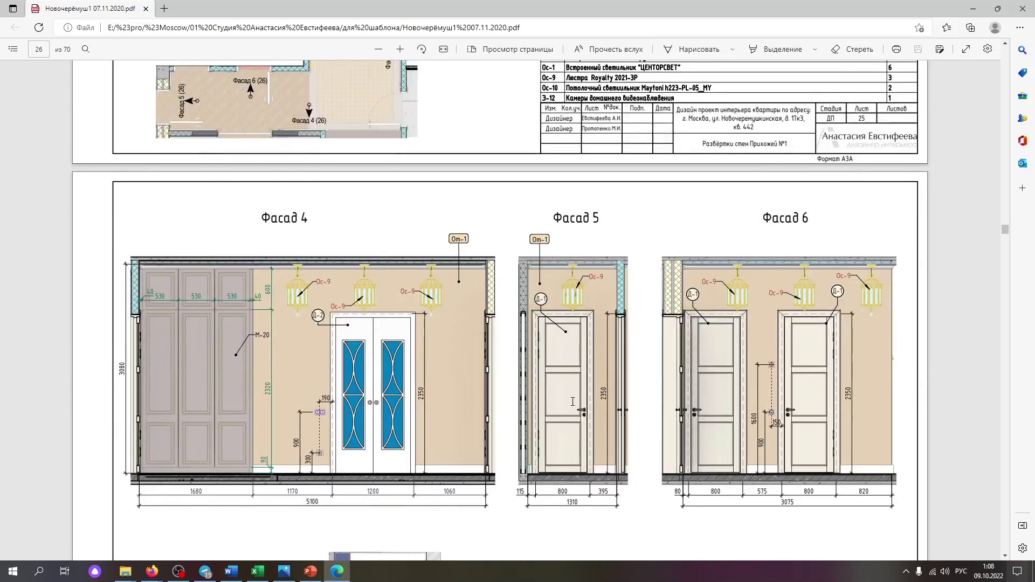
- Look through the bedroom wall elevations, the first bathroom's 3D axonometry and its wall elevations 15–18
scroll(573, 402, "down", 20)
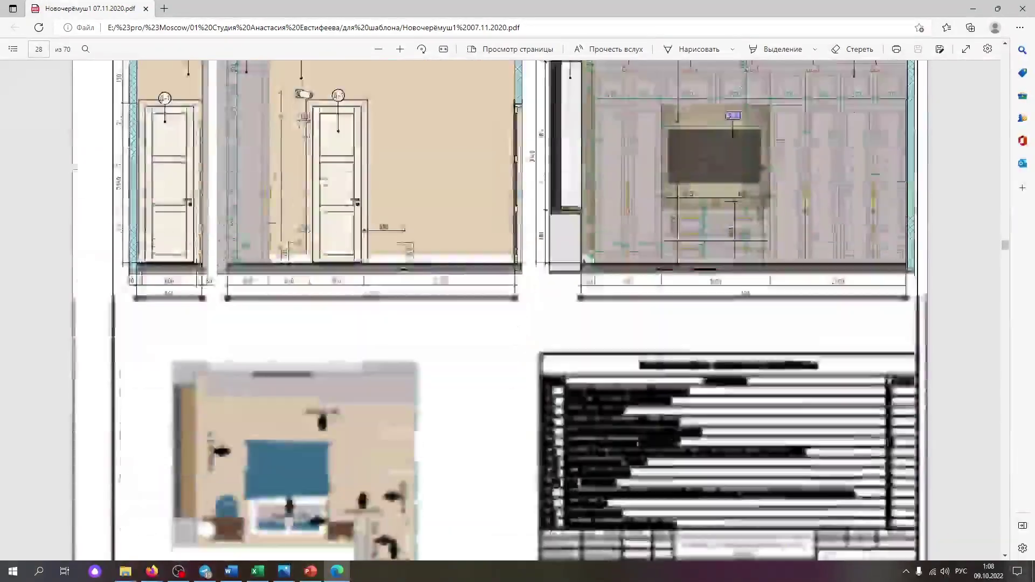
scroll(571, 391, "down", 18)
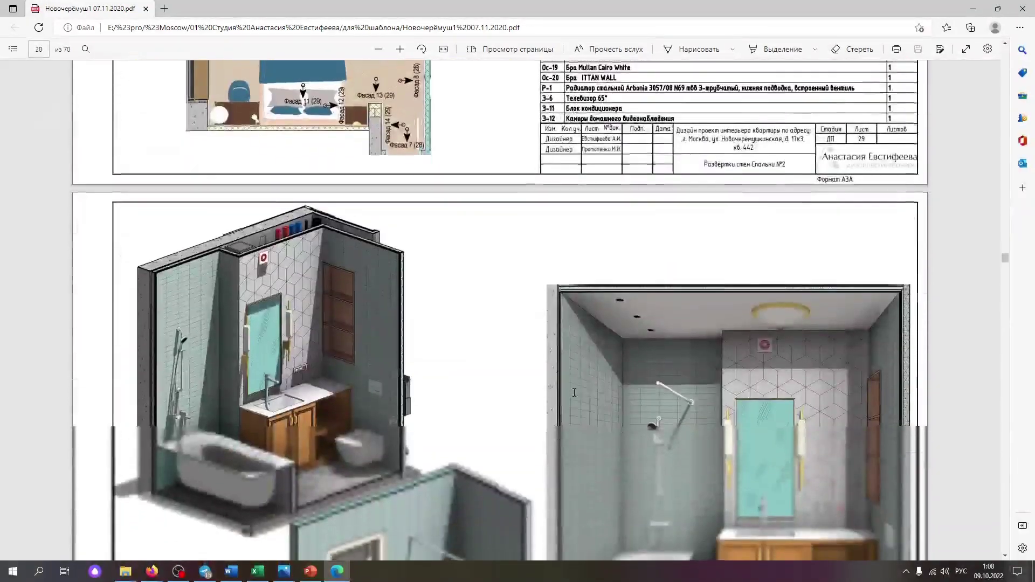
scroll(575, 392, "down", 15)
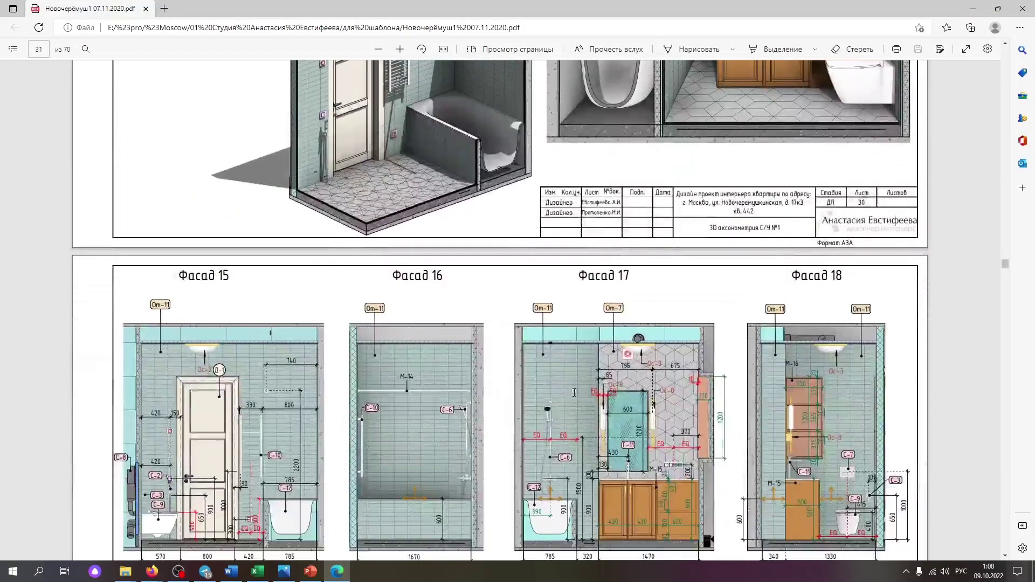
- Close and reopen the Новочерёмуш1 07.11.2020 PDF, and review the bathroom and laundry wall elevations, axonometries and specifications on sheets 31–33
scroll(574, 392, "down", 10)
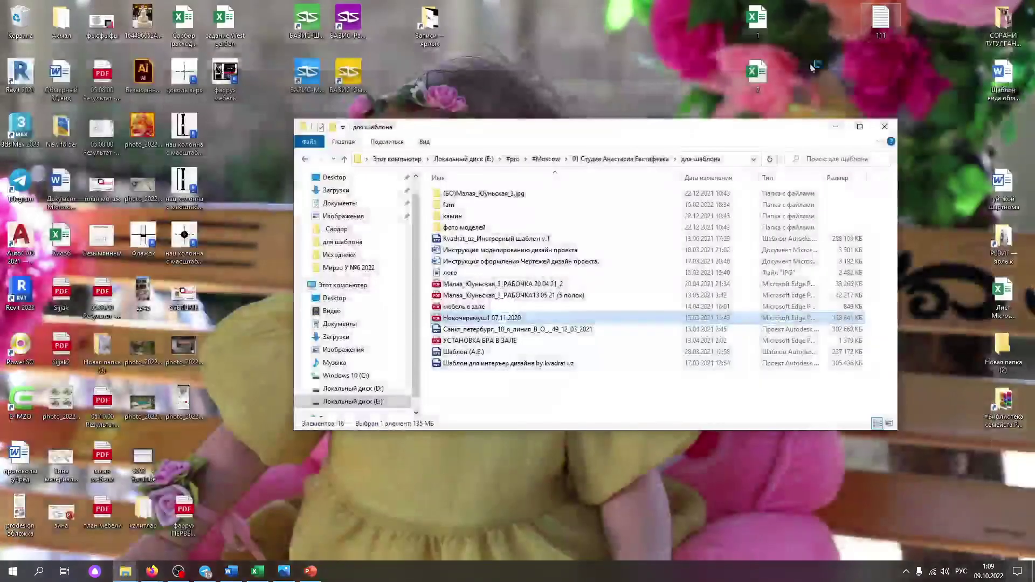
left_click(1023, 8)
double_click(484, 319)
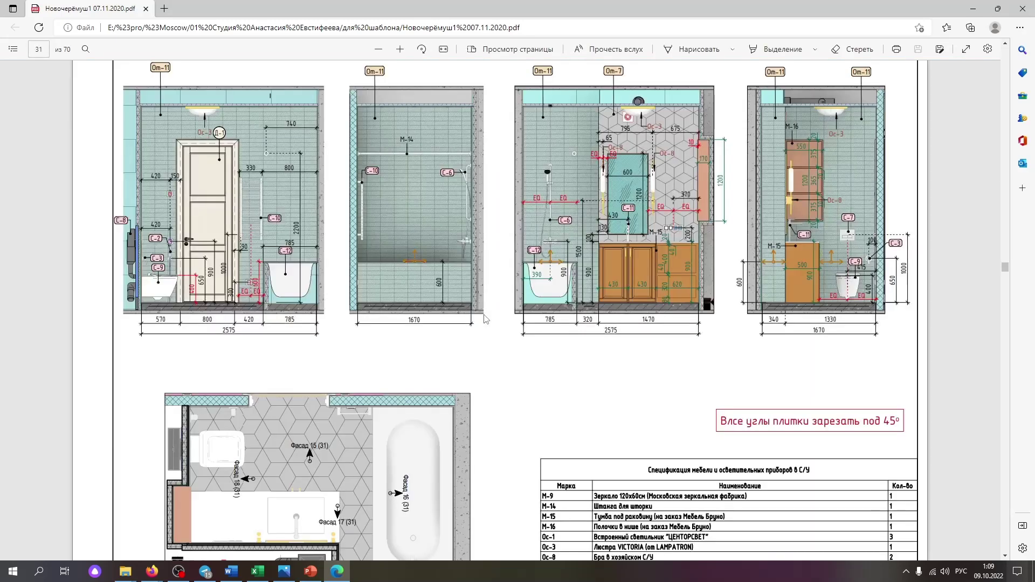
scroll(485, 318, "down", 10)
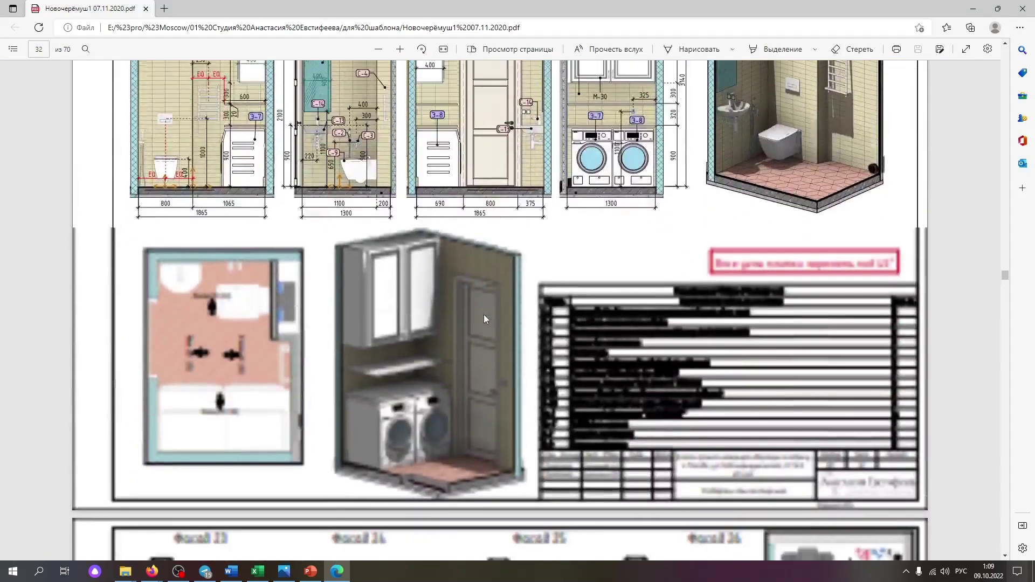
scroll(485, 318, "down", 9)
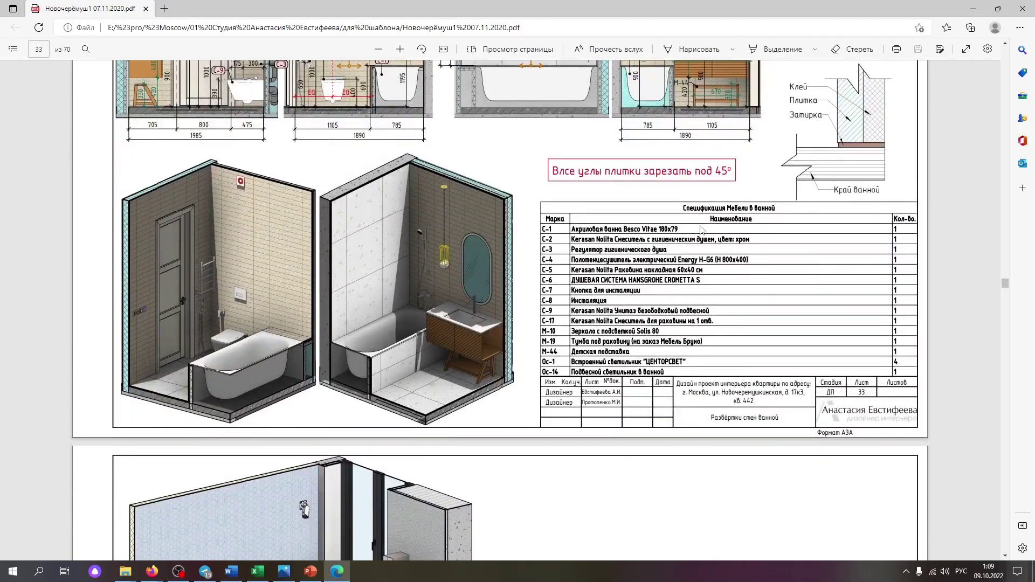
scroll(805, 147, "up", 2)
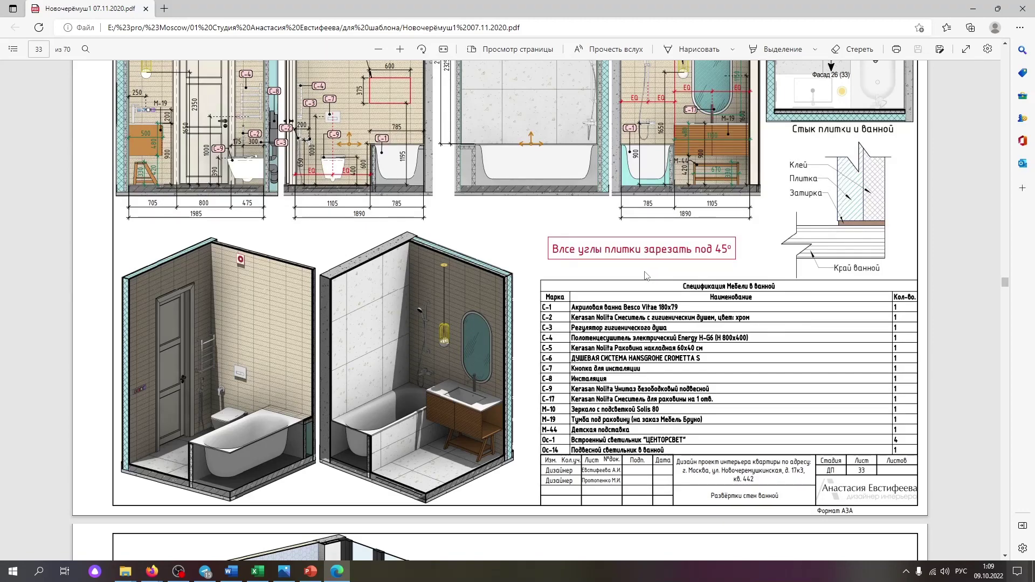
- Examine the 3D axonometries, wall elevations, key plans and furniture specifications of both children's rooms on sheets 34–38
scroll(647, 275, "down", 10)
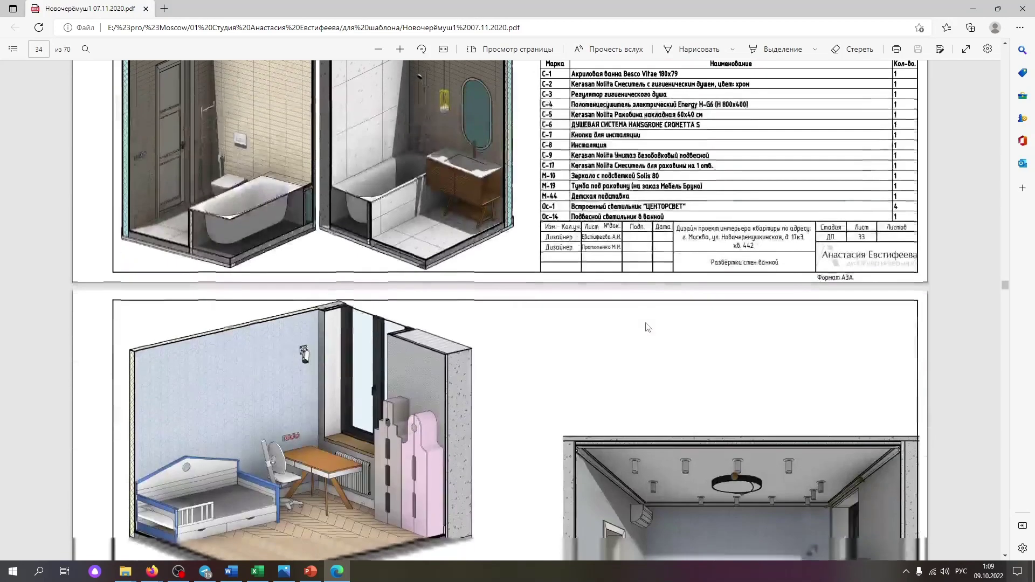
scroll(647, 327, "down", 15)
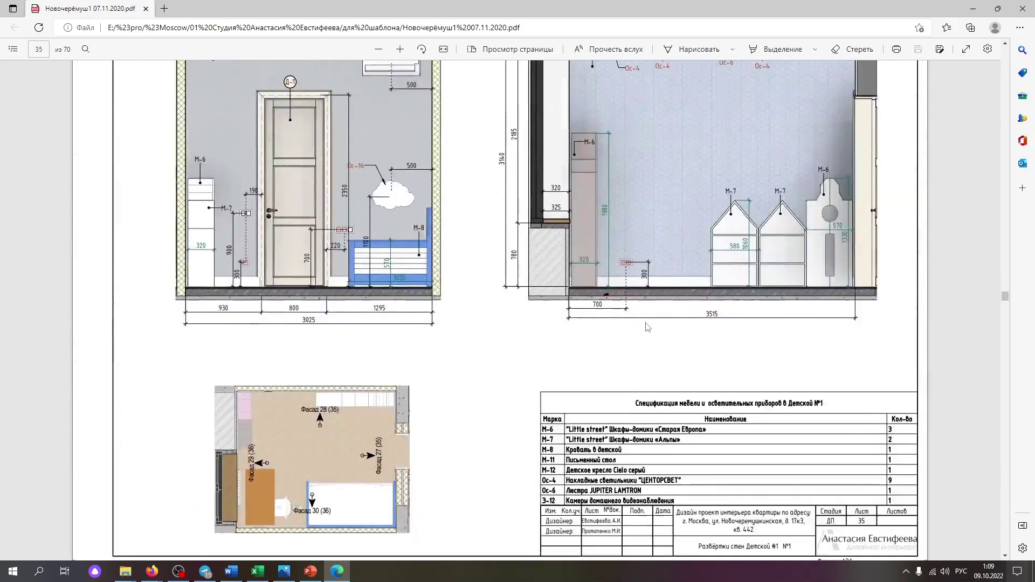
scroll(650, 321, "down", 12)
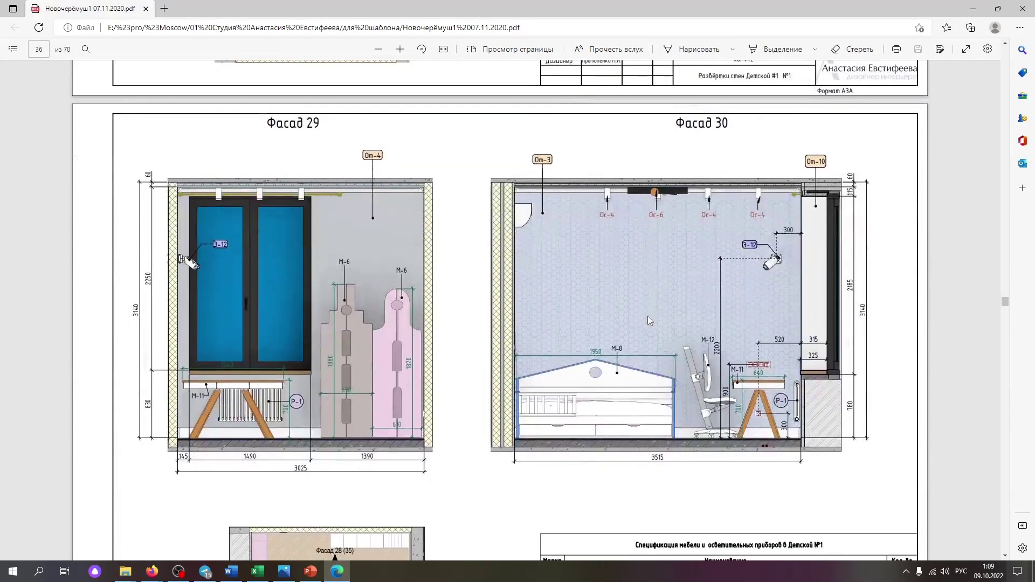
scroll(648, 316, "down", 10)
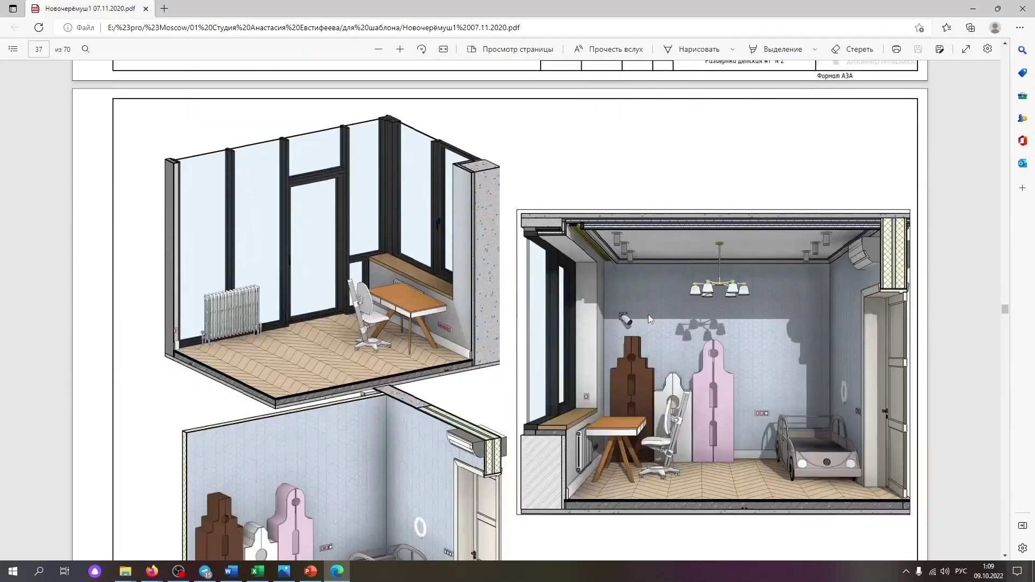
scroll(650, 317, "down", 10)
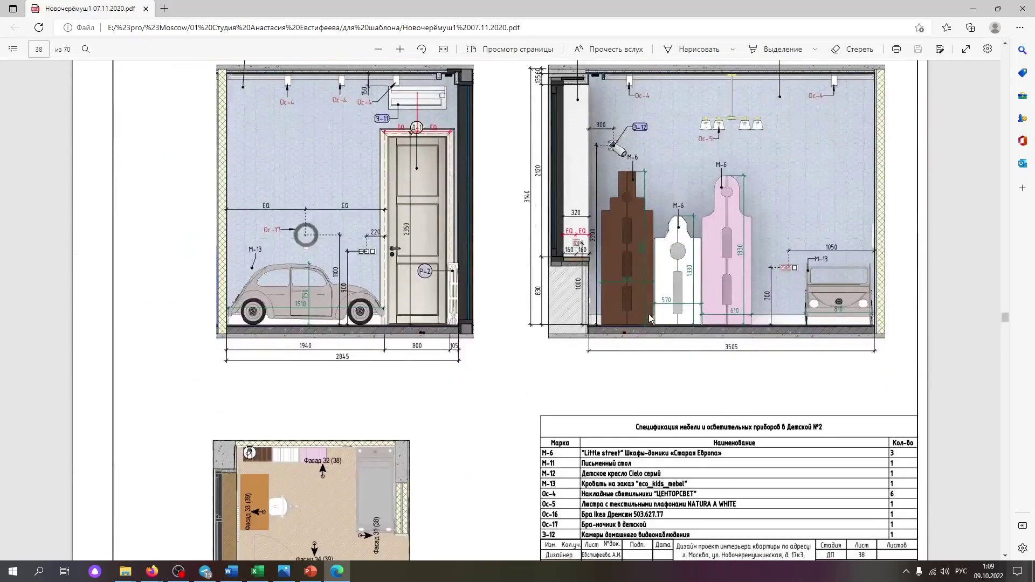
- Review the living room's 3D axonometry, wall elevations 35–38, key plan and furniture and lighting specification on sheets 40–42
scroll(650, 317, "down", 10)
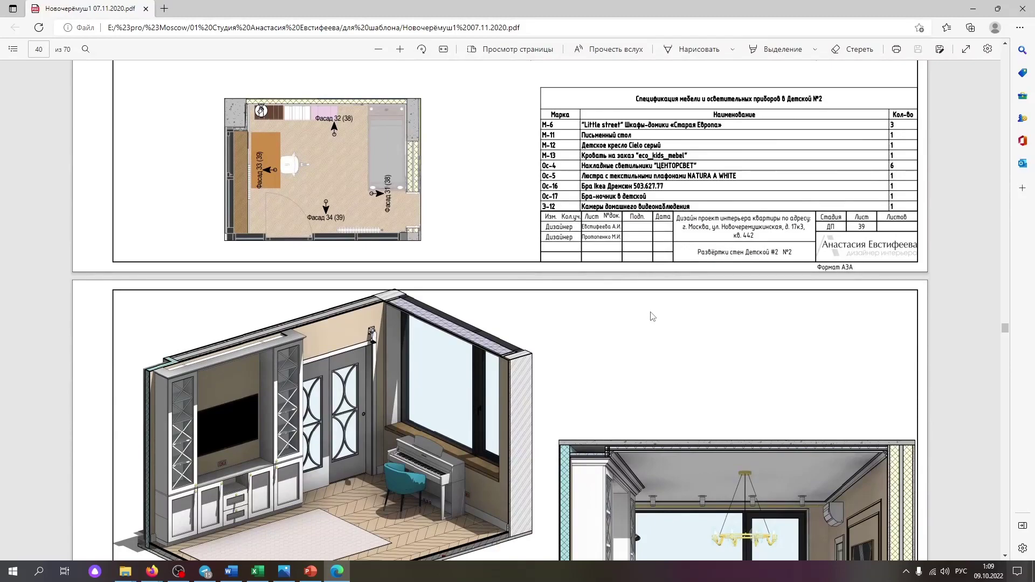
scroll(653, 317, "down", 10)
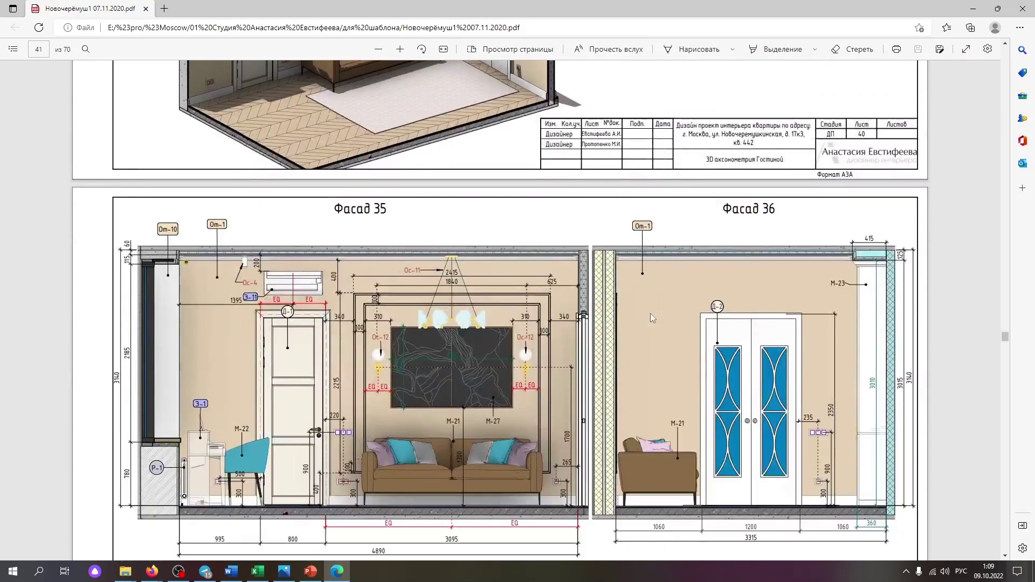
scroll(650, 313, "down", 8)
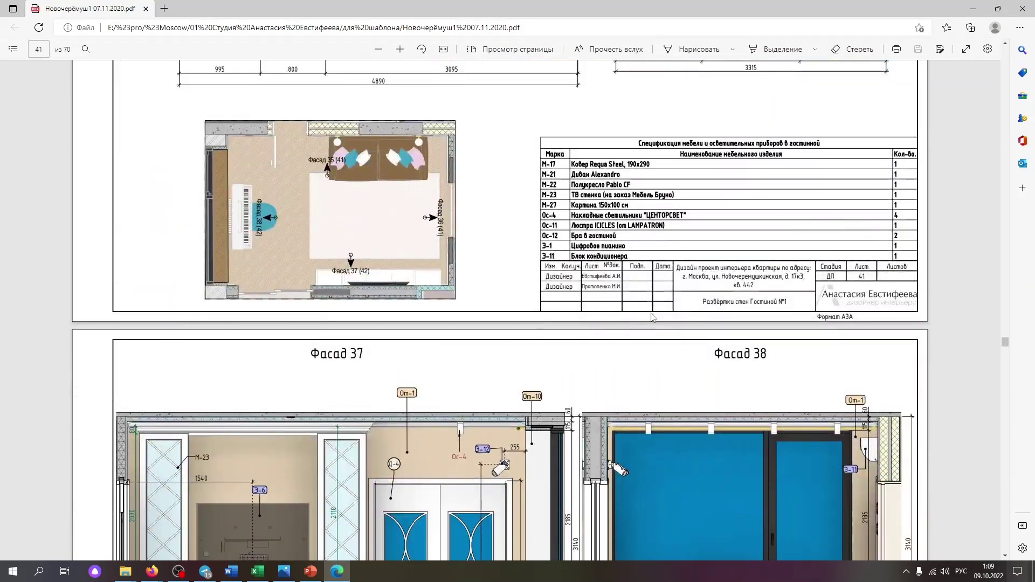
scroll(653, 317, "down", 10)
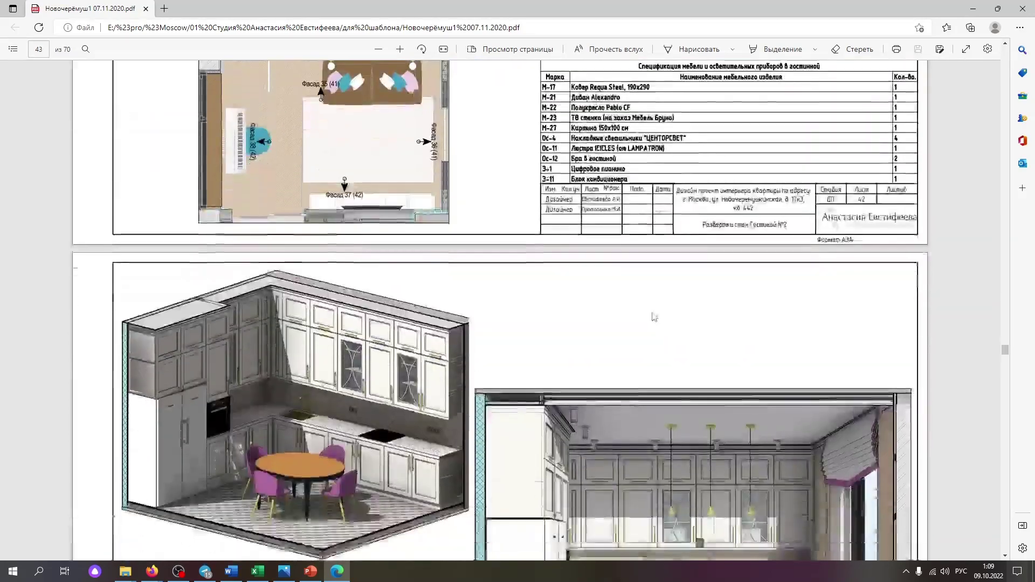
- Examine the kitchen's 3D axonometry on sheet 43 and its wall elevations 39–40, key plan and specification on sheet 44
scroll(654, 317, "down", 7)
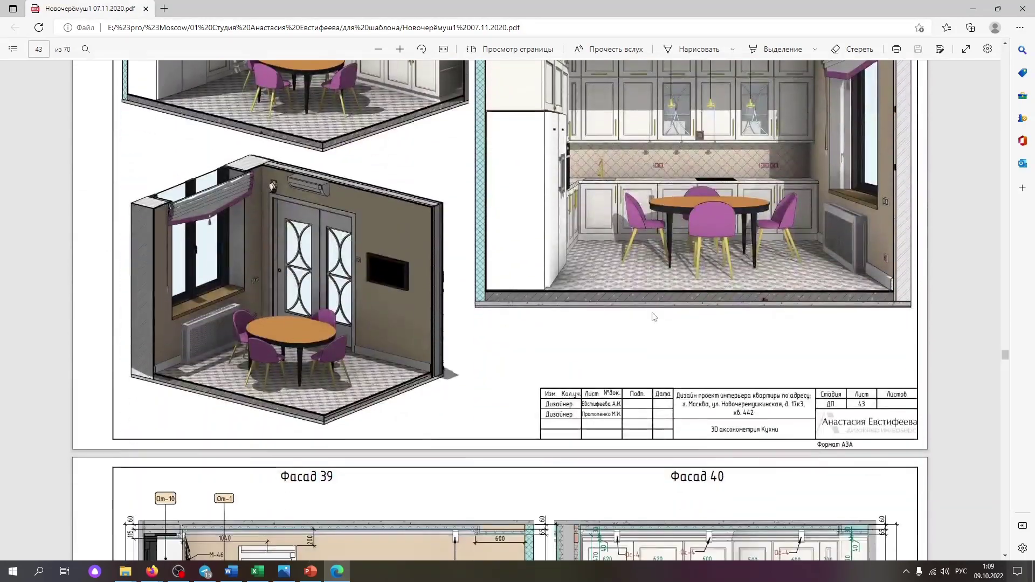
scroll(654, 317, "down", 8)
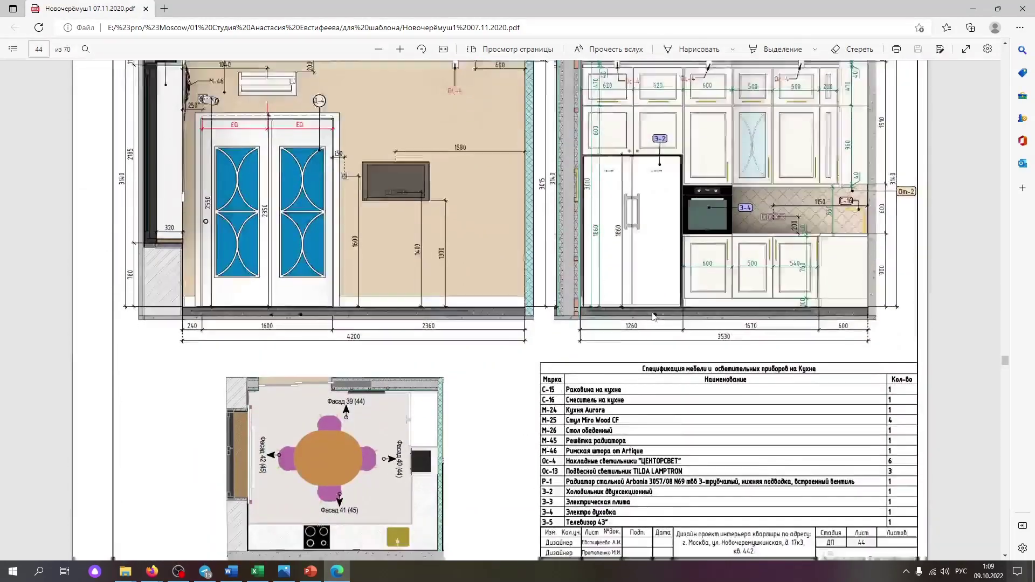
scroll(654, 317, "down", 7)
scroll(991, 377, "up", 6)
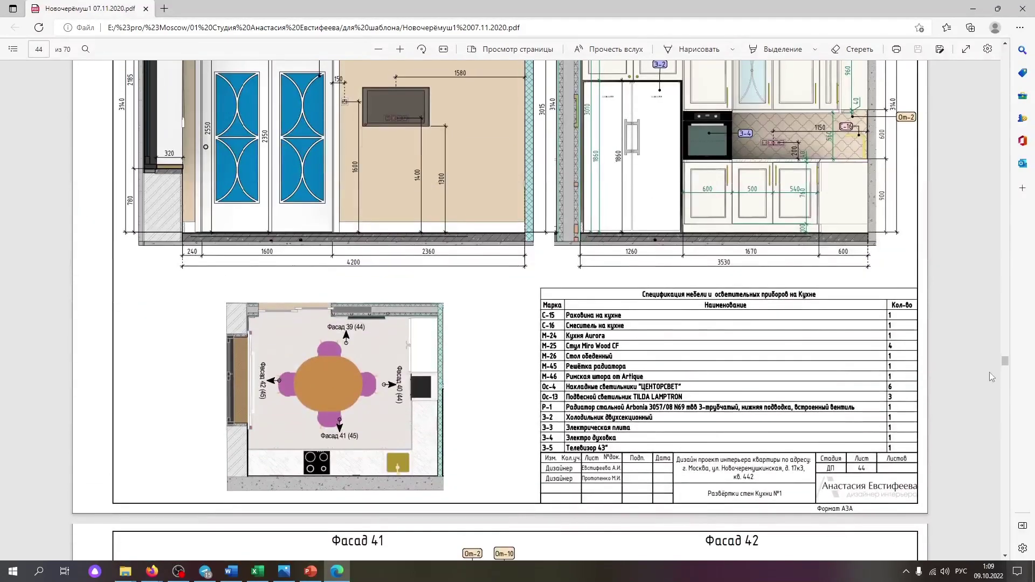
- Close the Новочерёмуш1 07.11.2020 PDF and the для шаблона folder window
left_click_drag(1005, 361, 1006, 255)
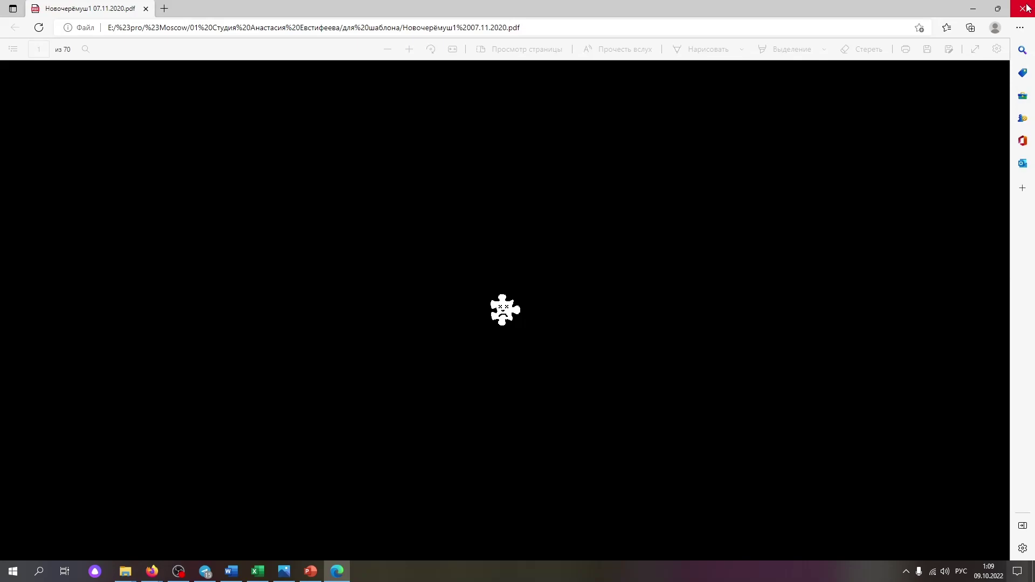
left_click(1023, 8)
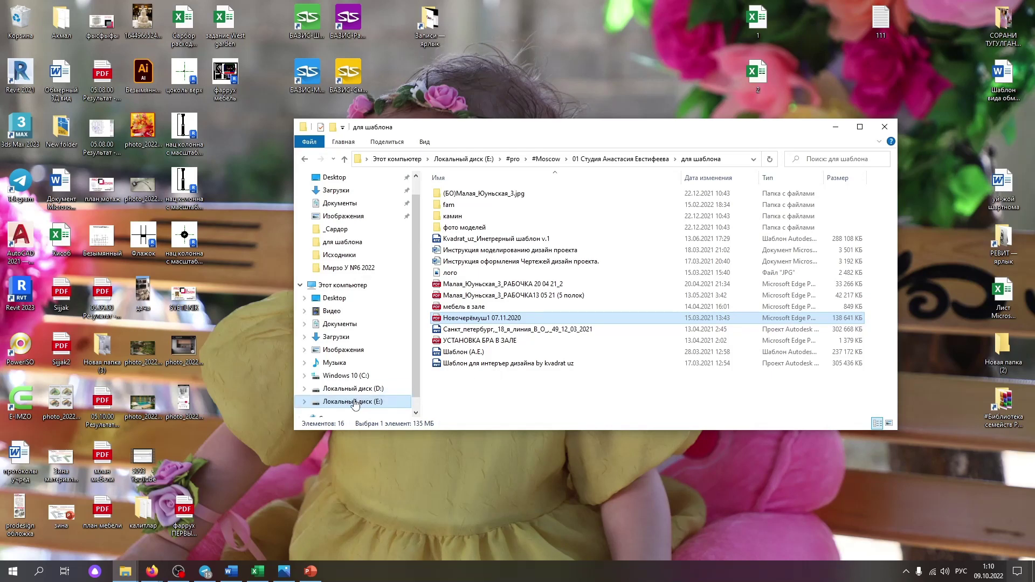
left_click(885, 127)
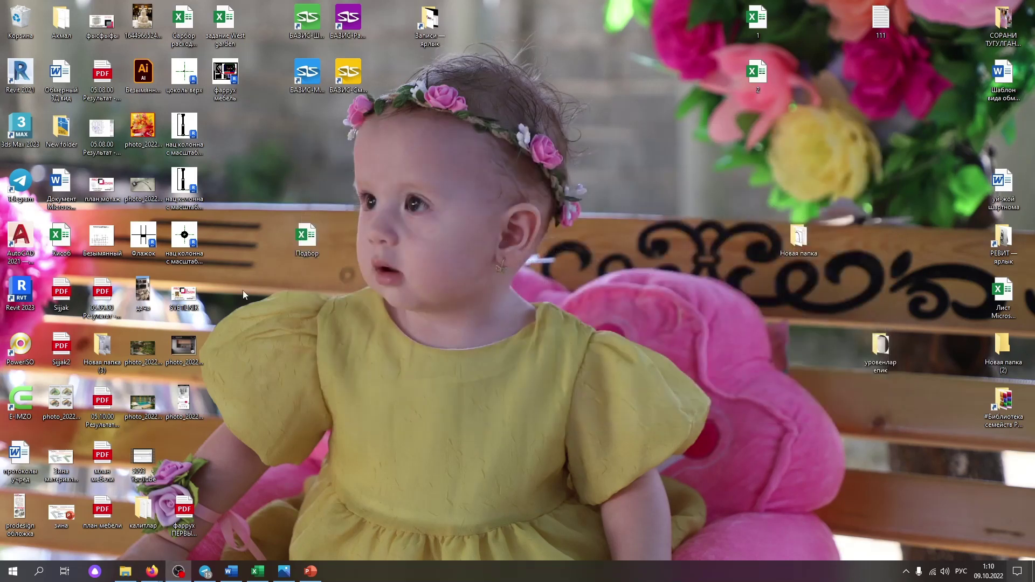
- Rearrange the desktop icons: Подбор below the Записи shortcut, Новая папка beside file 1, and the уровенлар епик folder below 111
left_click_drag(305, 251, 431, 104)
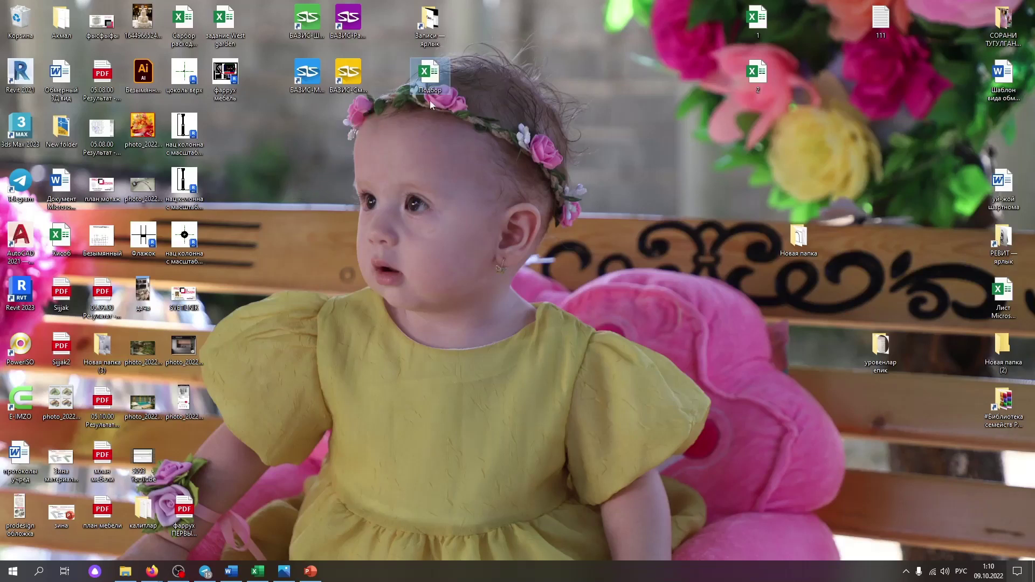
left_click_drag(799, 248, 799, 24)
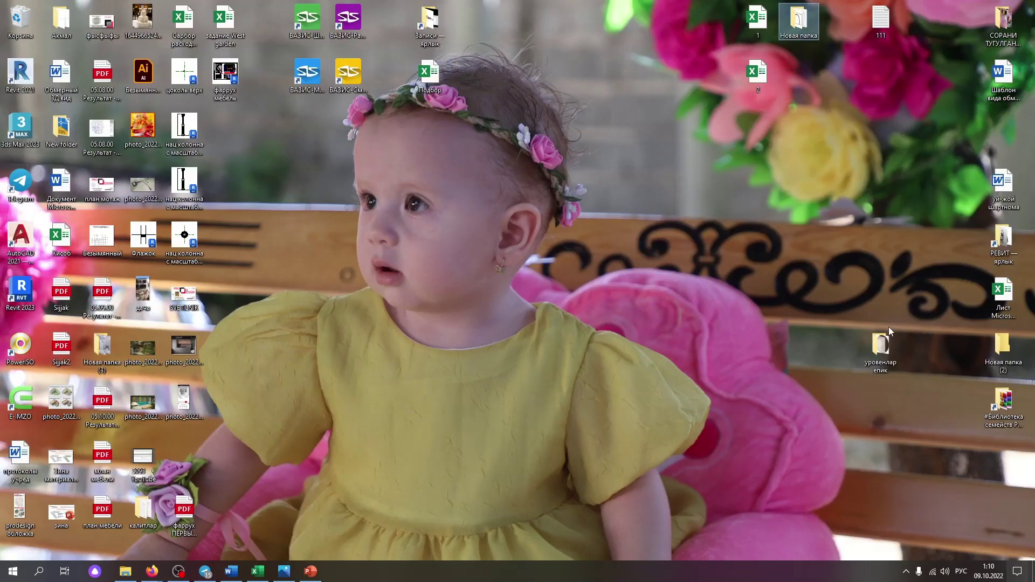
left_click(887, 340)
left_click_drag(885, 76, 884, 77)
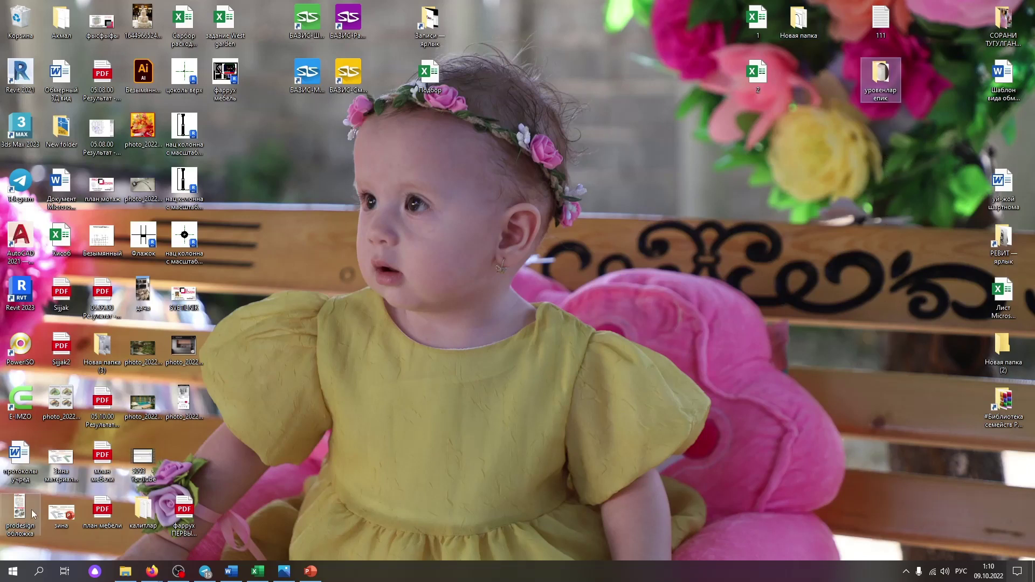
- Switch to PowerPoint and show the SVETILNIK presentation's title slide
mouse_move(205, 575)
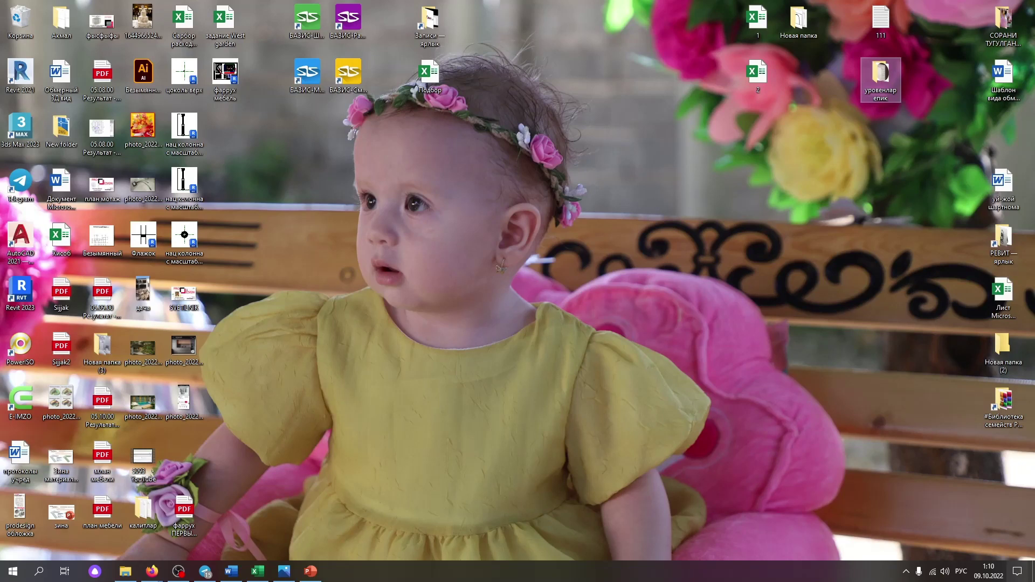
left_click(311, 572)
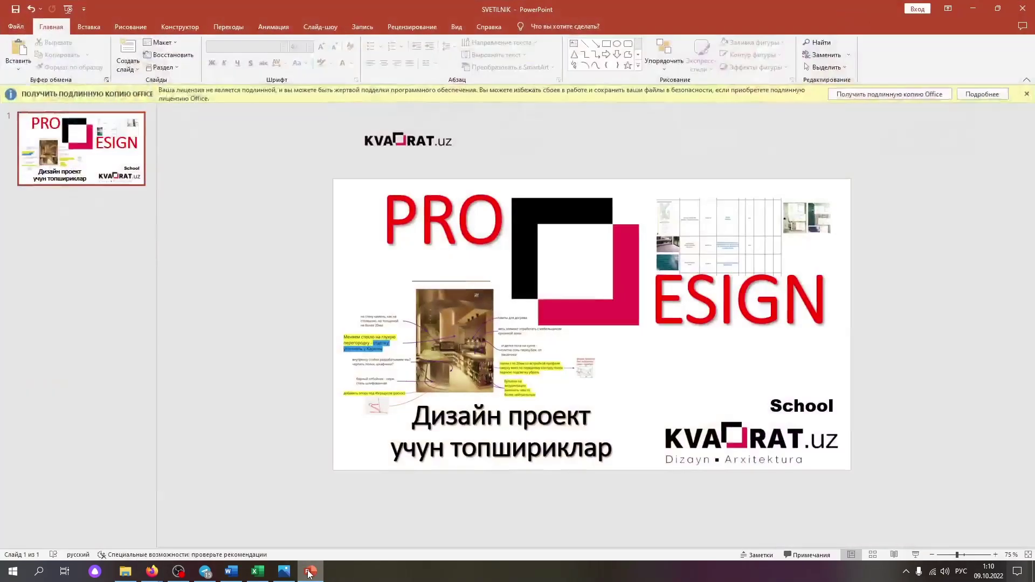
left_click(310, 572)
left_click(310, 571)
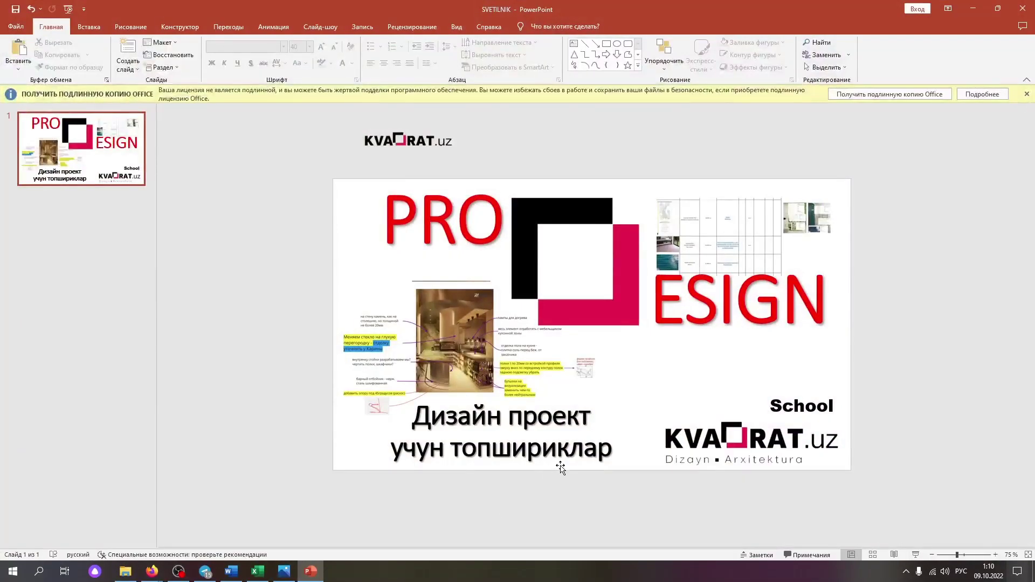